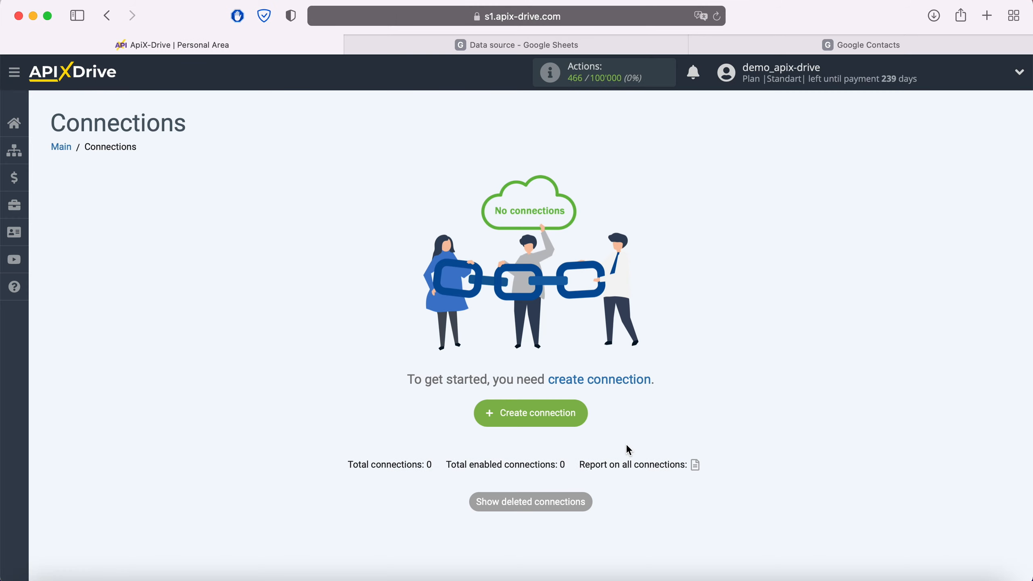
Create a new connection with Google Sheets as its data source system
click(584, 415)
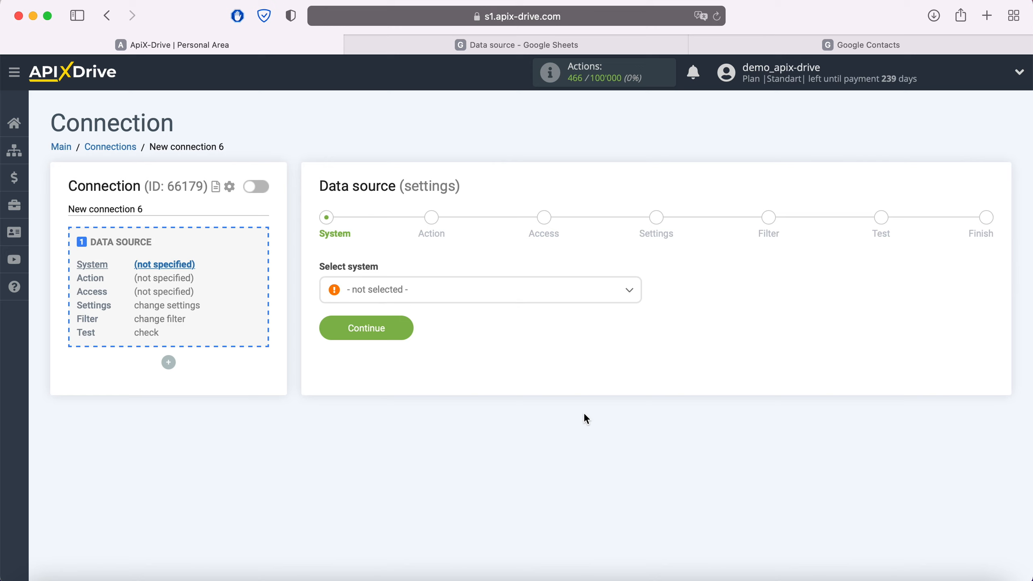
click(485, 301)
scroll(478, 381, down, 15)
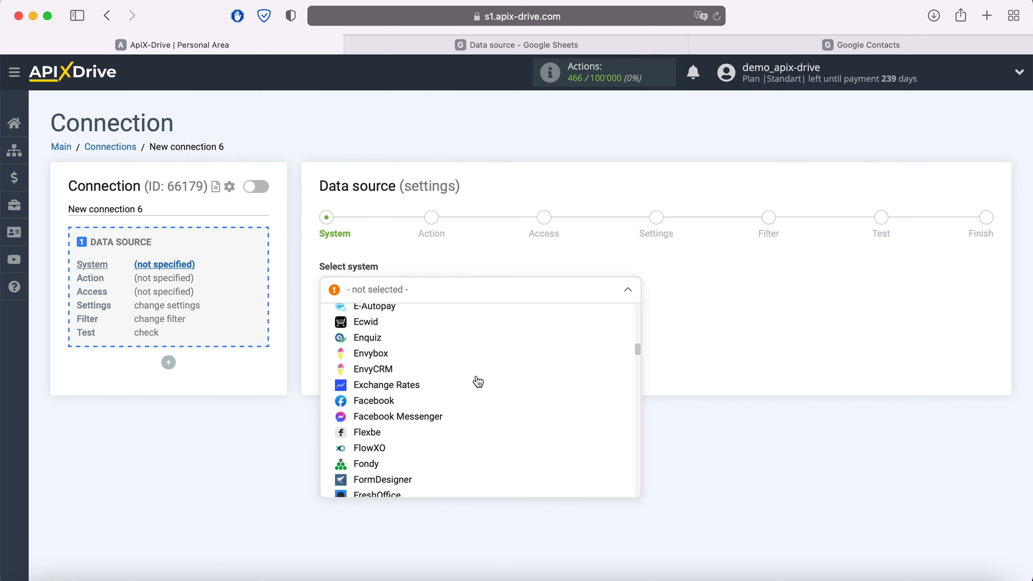
scroll(478, 382, down, 5)
click(408, 426)
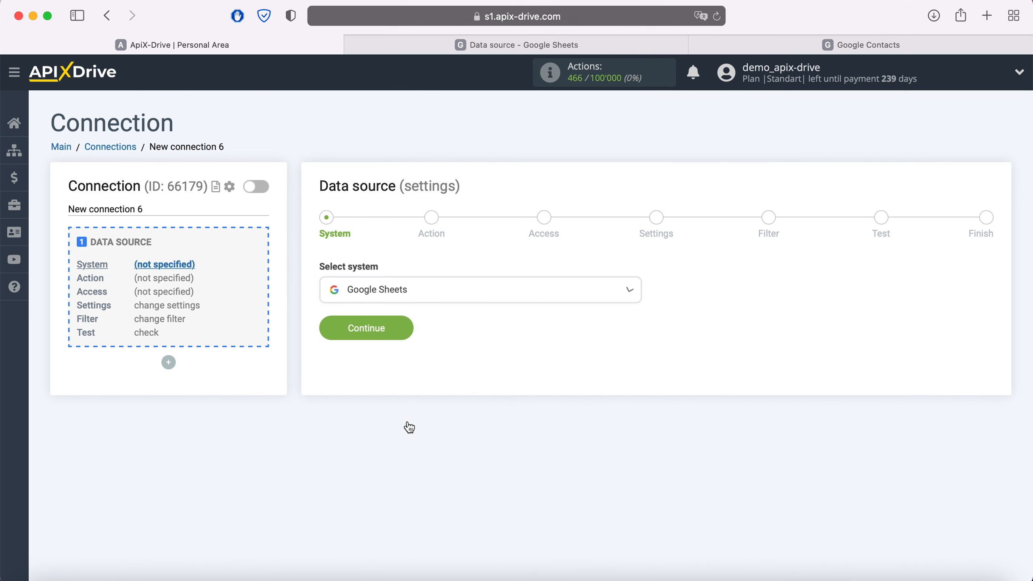
click(406, 331)
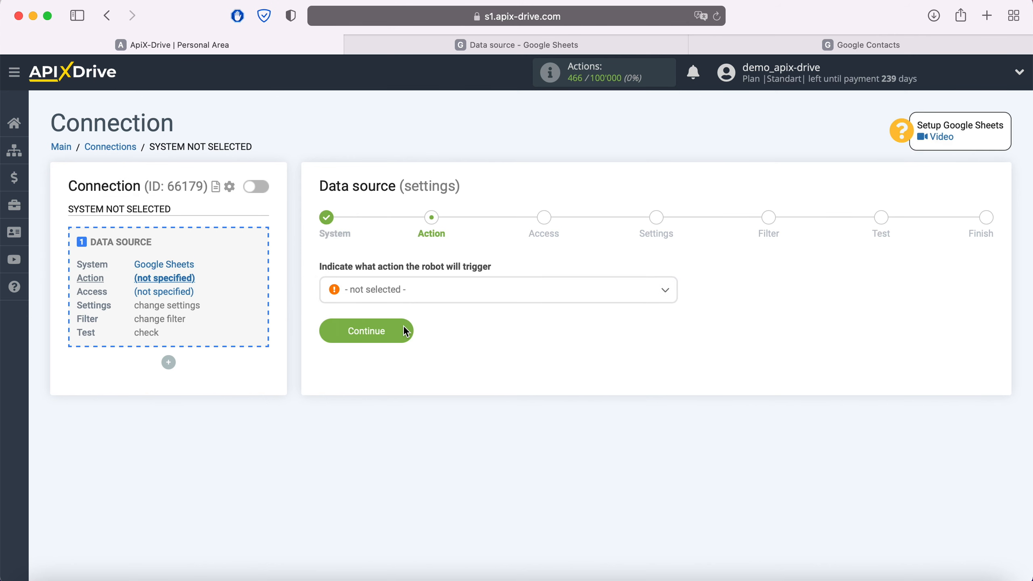
Set the data source's trigger action to Get Rows (new)
click(433, 297)
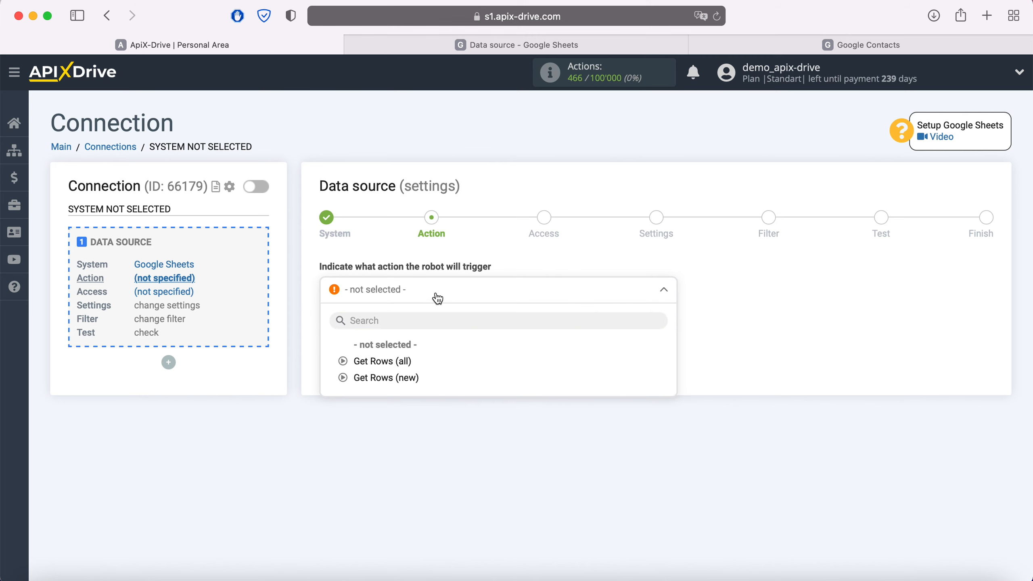
click(410, 378)
click(406, 334)
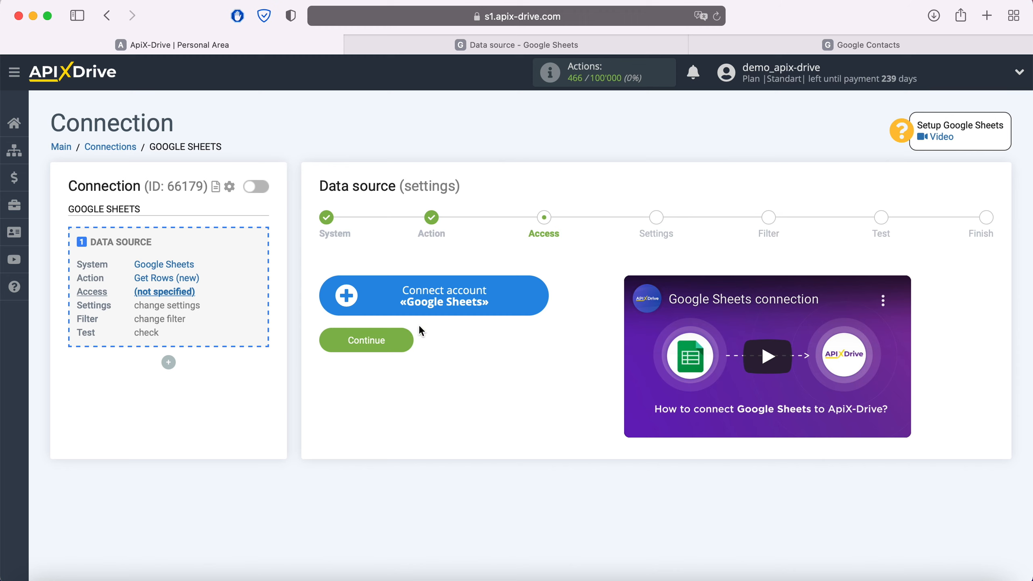
Start connecting a Google Sheets account and sign in to Google with the saved account e-mail and password
click(537, 291)
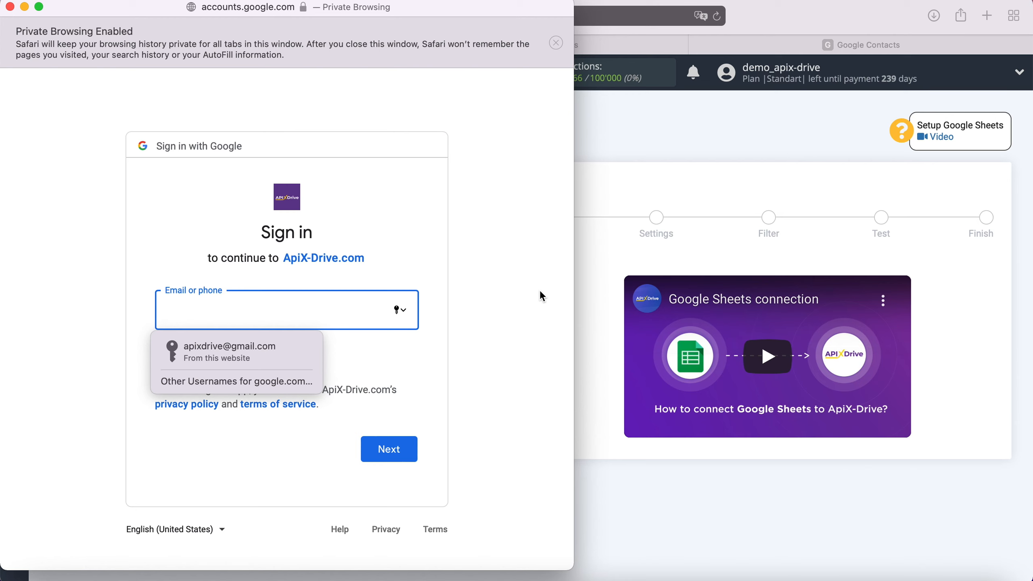
click(298, 352)
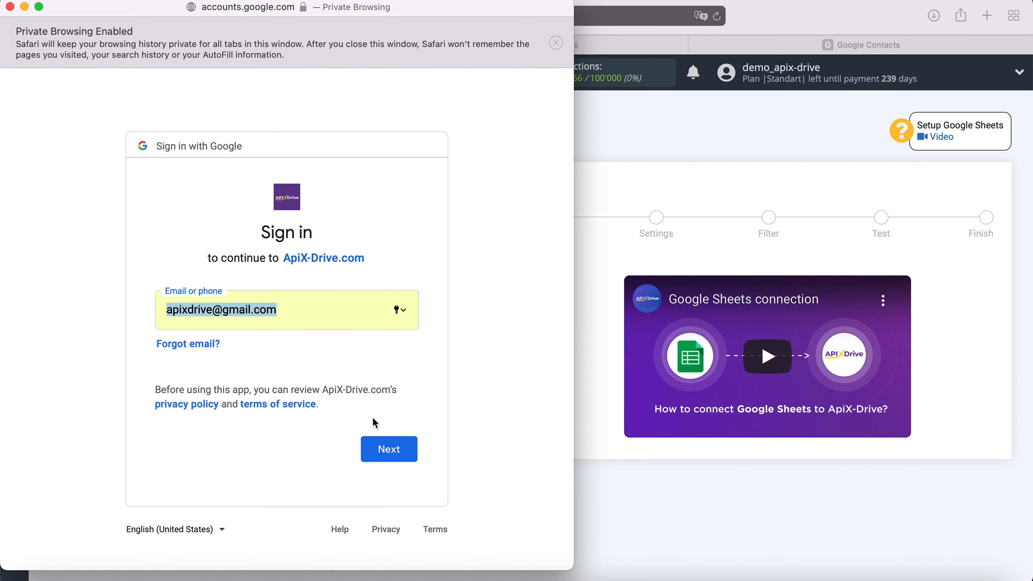
click(408, 447)
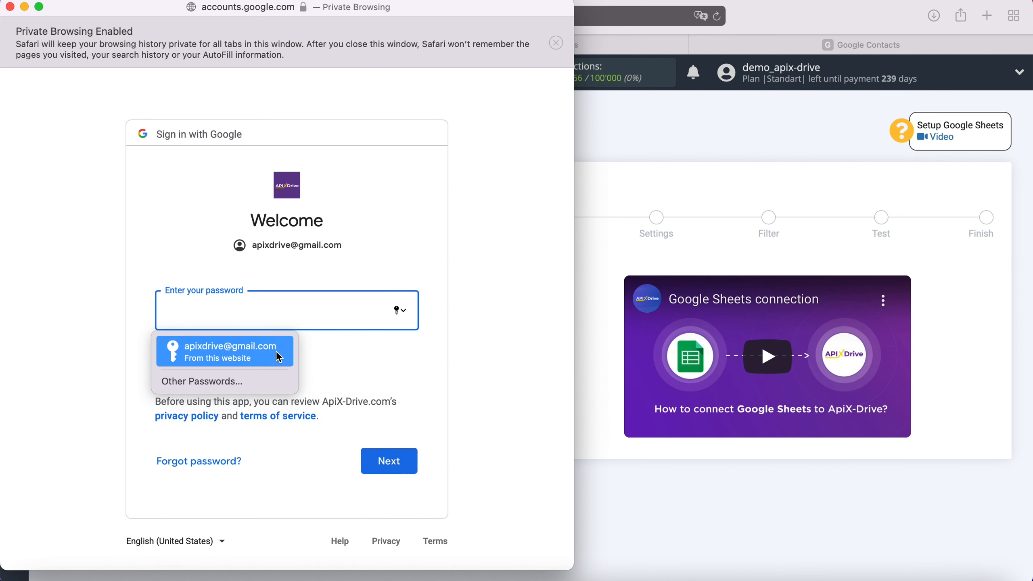
click(276, 350)
click(378, 454)
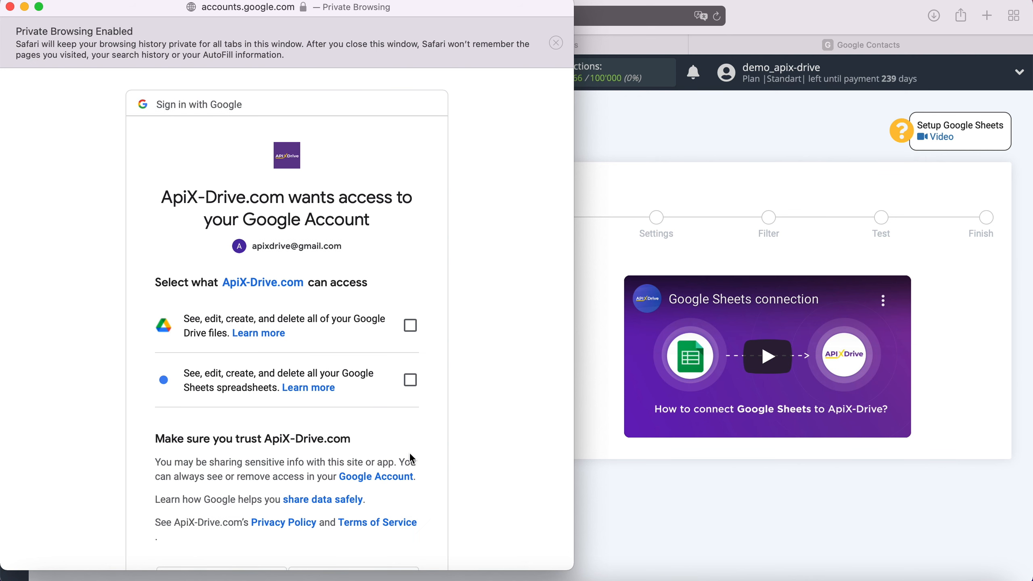
Grant access to Google Drive files and Google Sheets spreadsheets, and continue with the connected ApiX Drive login as the source account
click(410, 326)
click(411, 382)
scroll(477, 369, down, 2)
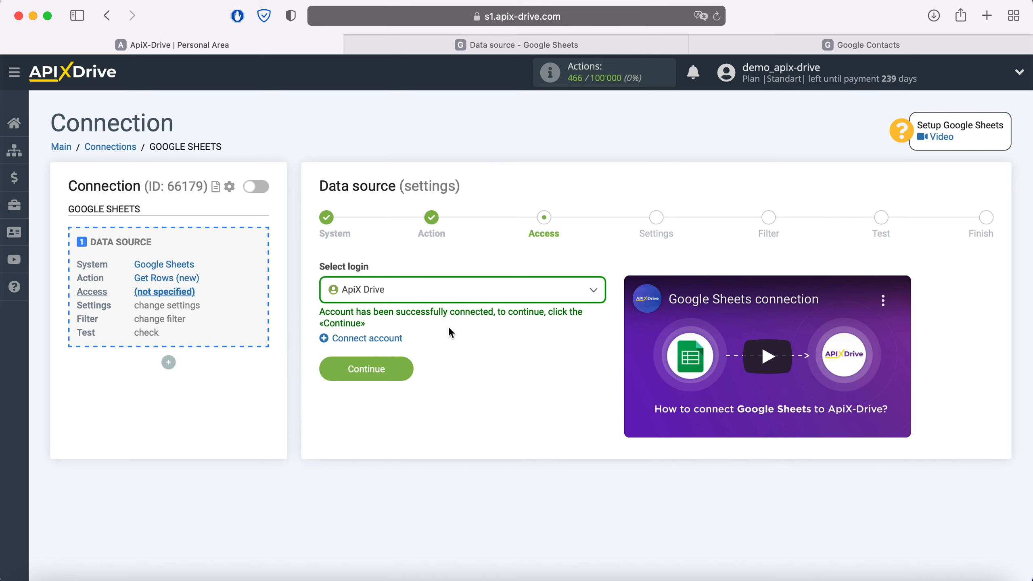
click(457, 289)
click(384, 378)
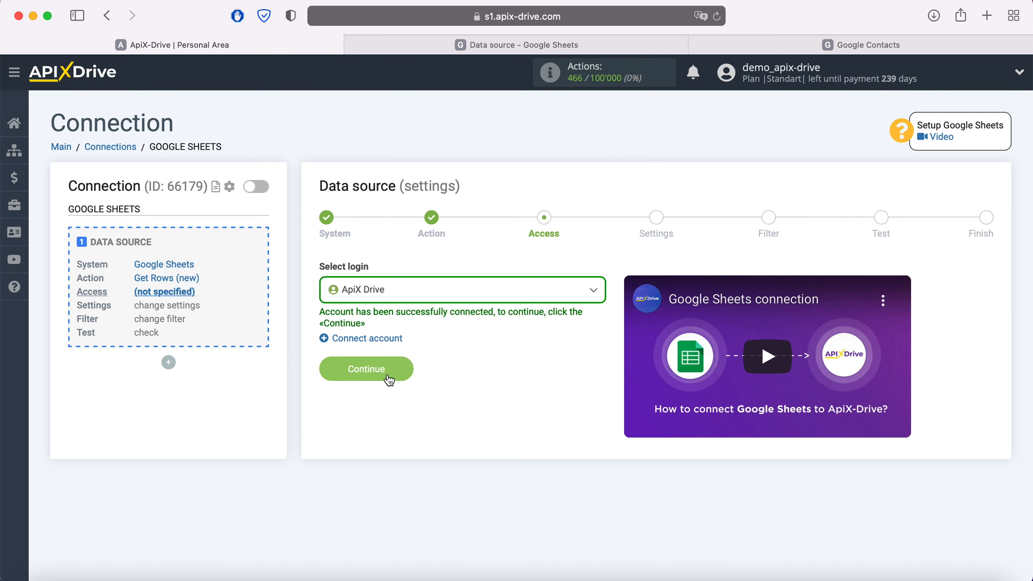
click(401, 366)
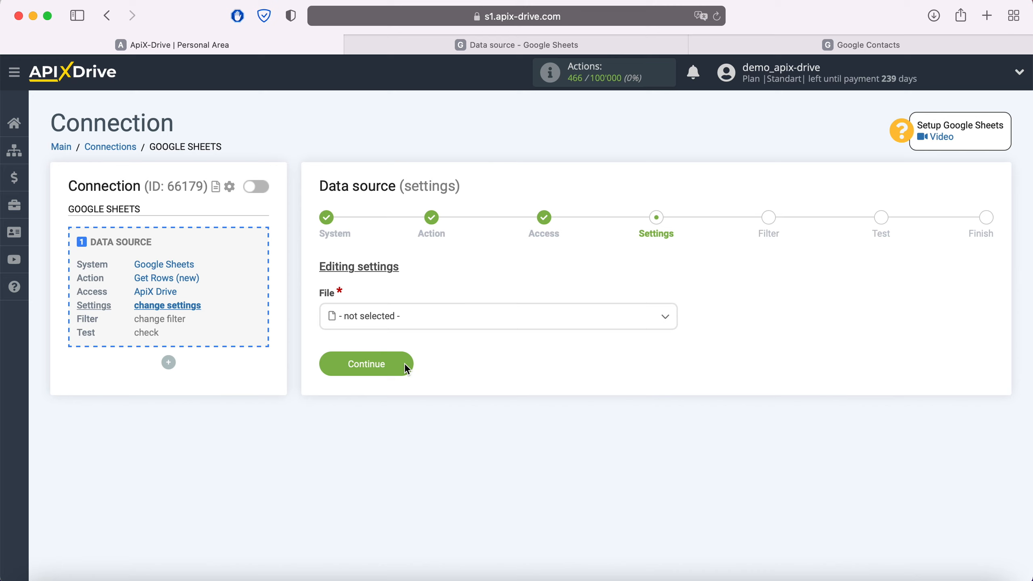
Select the file "Data source" and its sheet "Data source" for loading rows
click(411, 327)
click(394, 405)
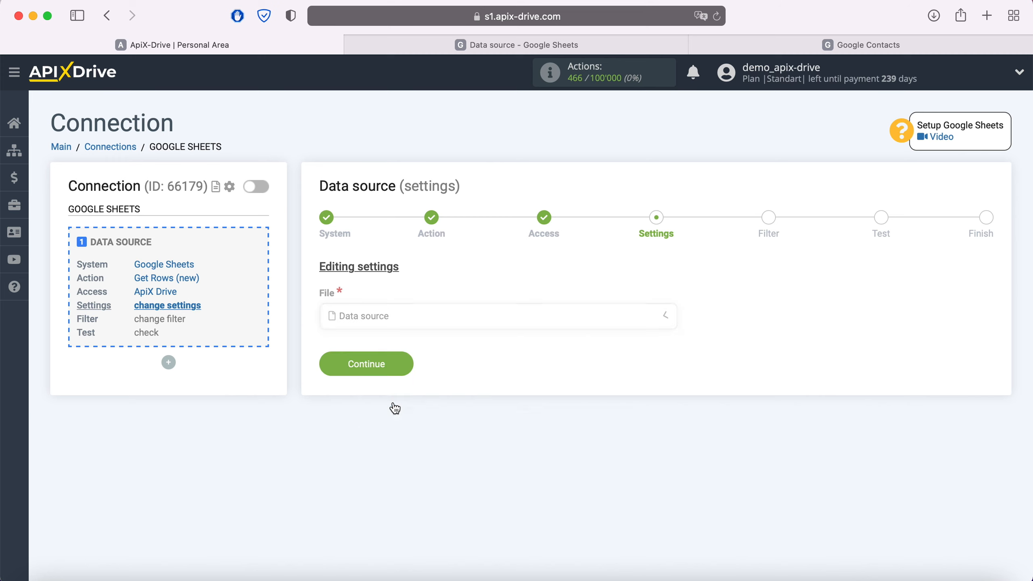
click(390, 386)
click(389, 448)
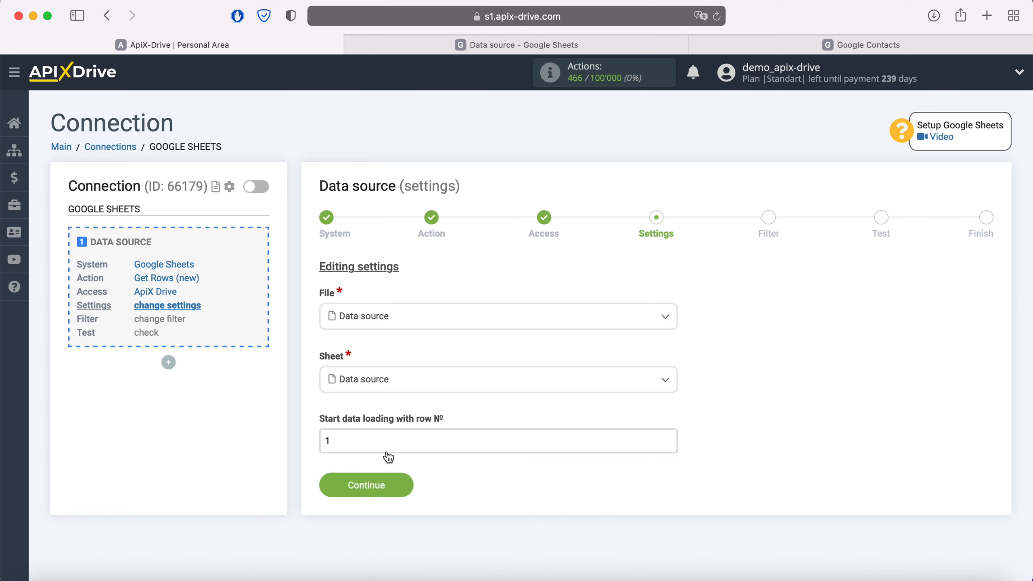
Check the first data row in the Google Sheets spreadsheet and set data loading to start with row 2
click(462, 46)
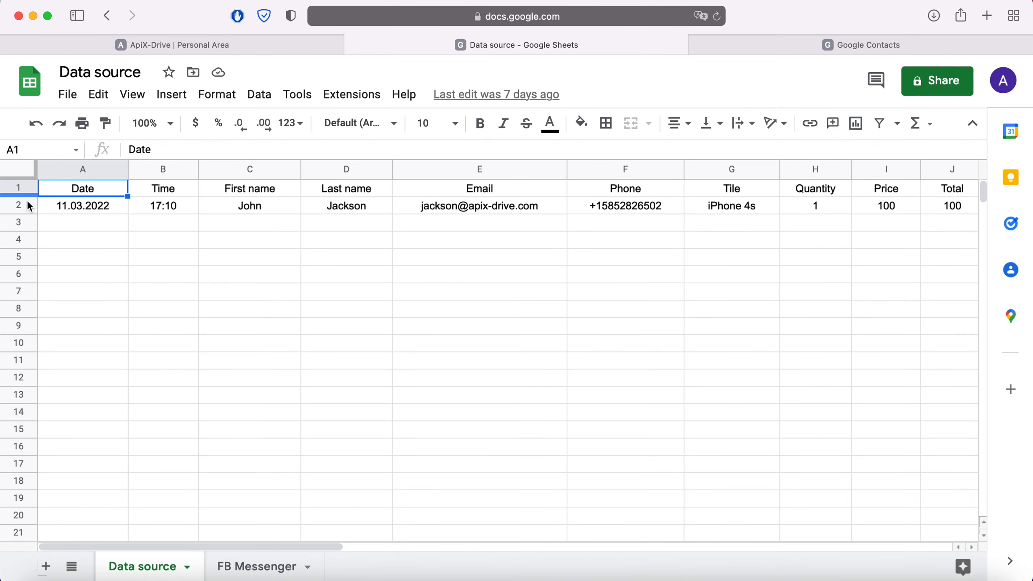
click(233, 45)
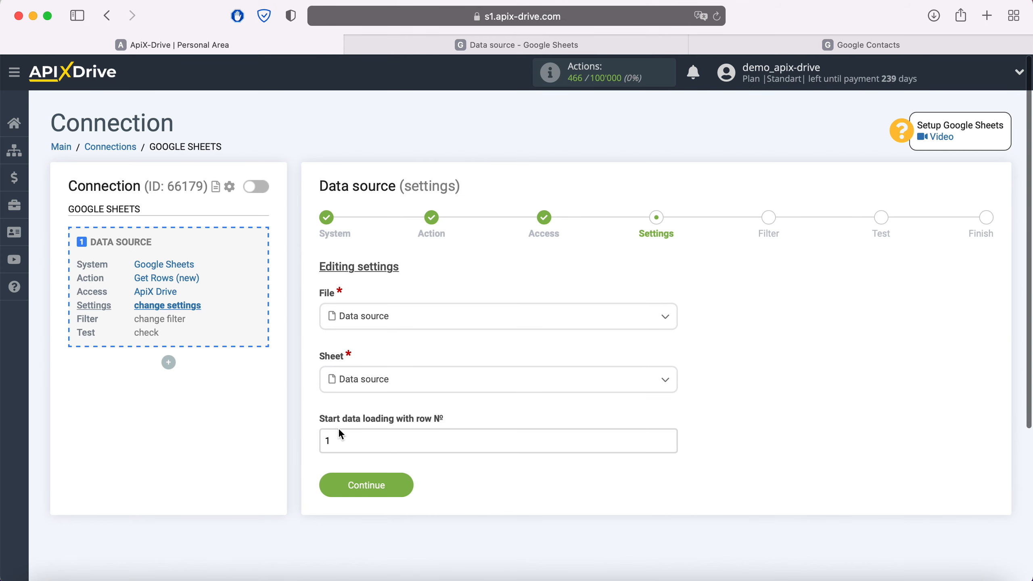
drag(340, 434, 295, 440)
text(2)
click(411, 485)
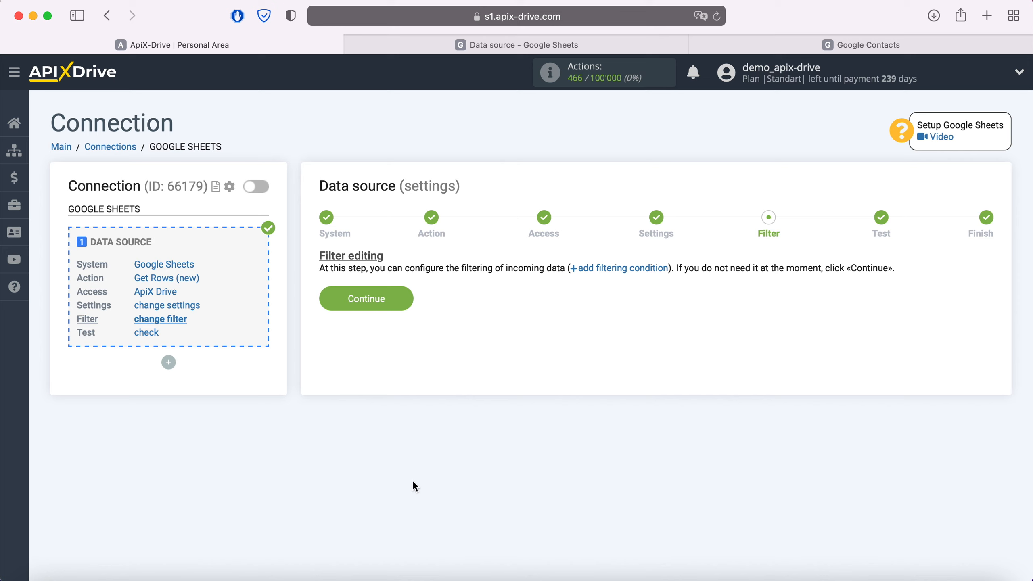
Finish the data source without any filter conditions, accepting its test data, and start configuring data receiving
click(407, 298)
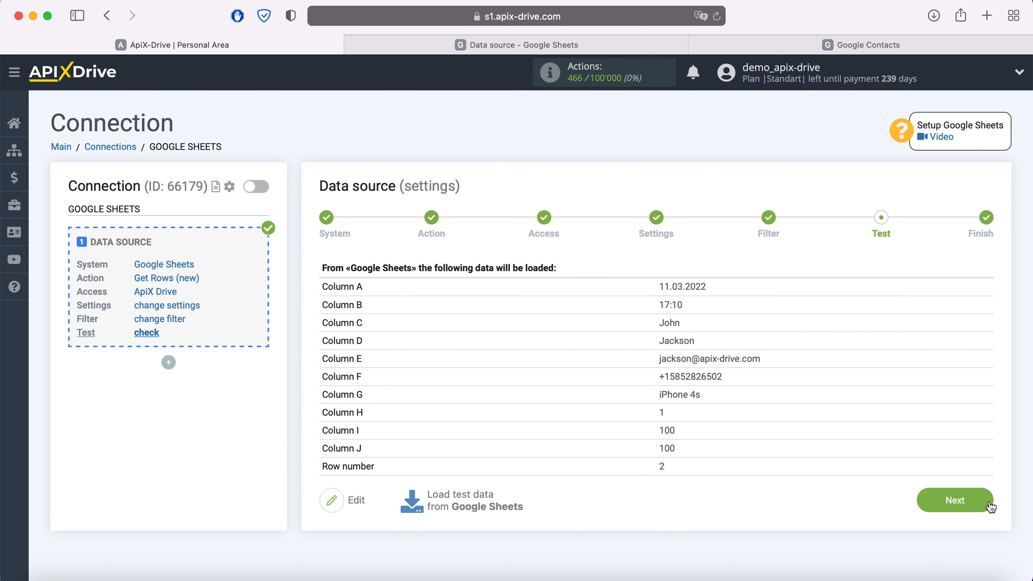
click(976, 492)
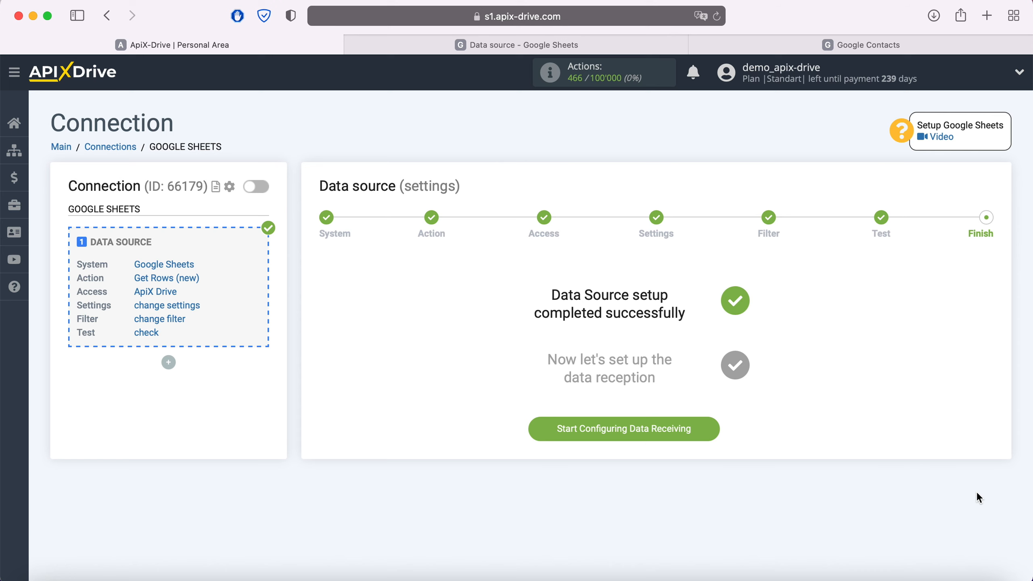
click(710, 423)
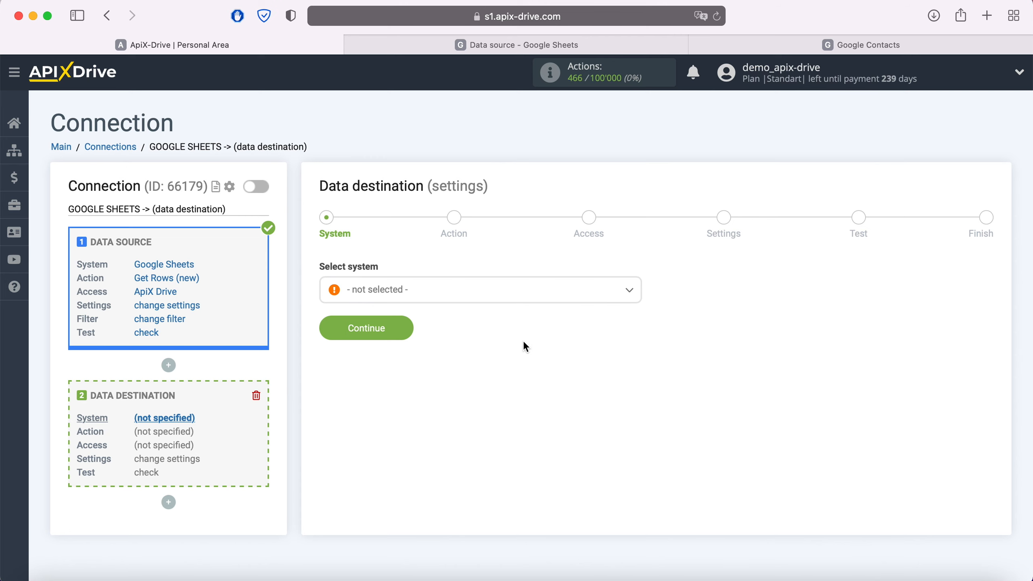
Select Google Contacts as the data destination system
click(480, 302)
scroll(486, 392, down, 2)
scroll(486, 395, down, 15)
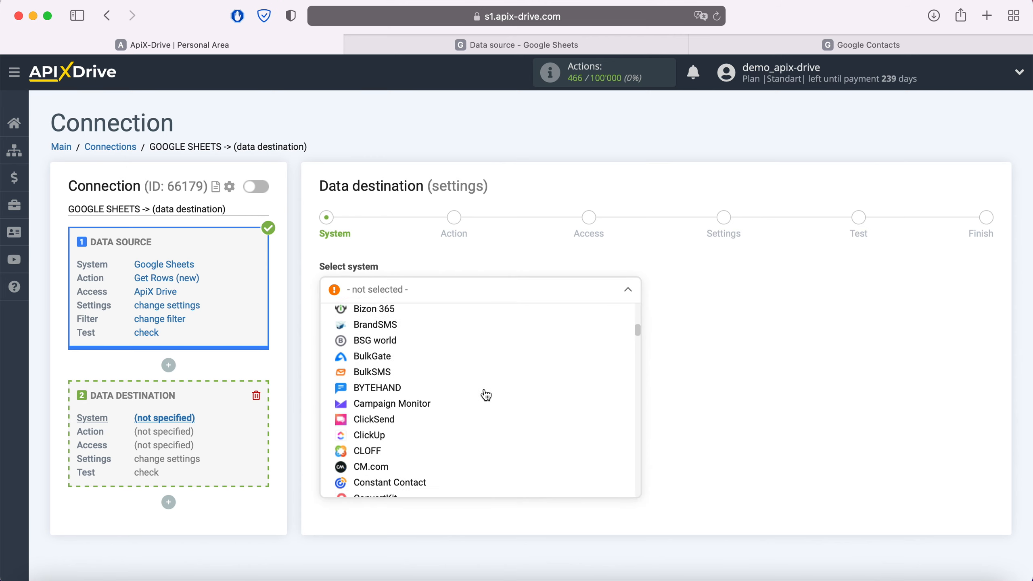
scroll(486, 395, down, 1)
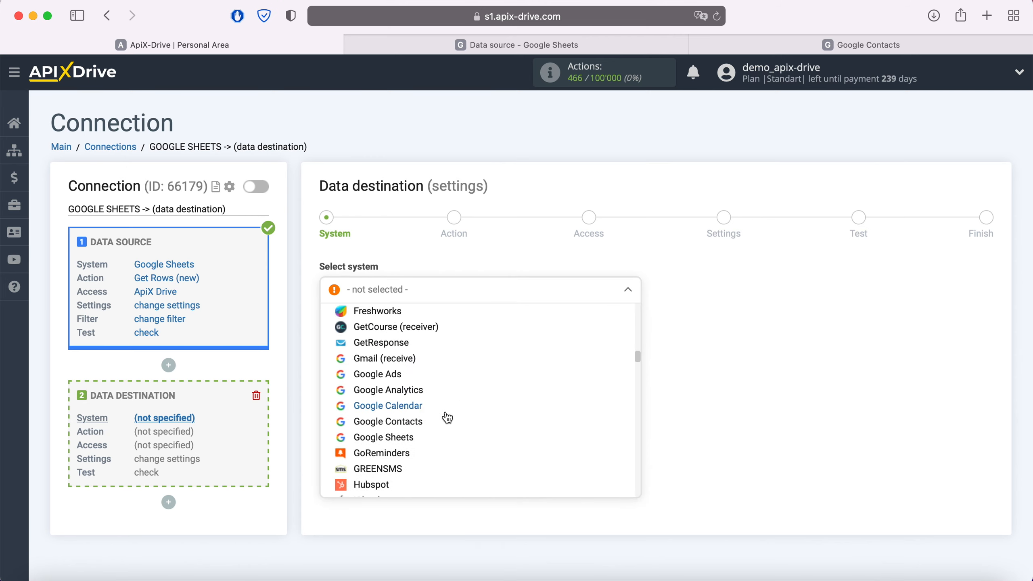
click(418, 421)
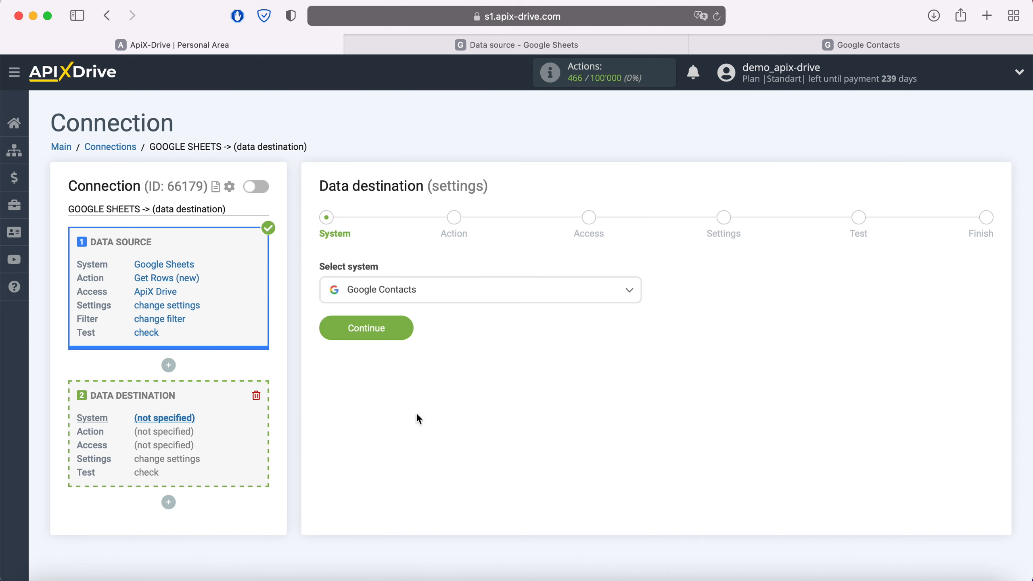
click(401, 328)
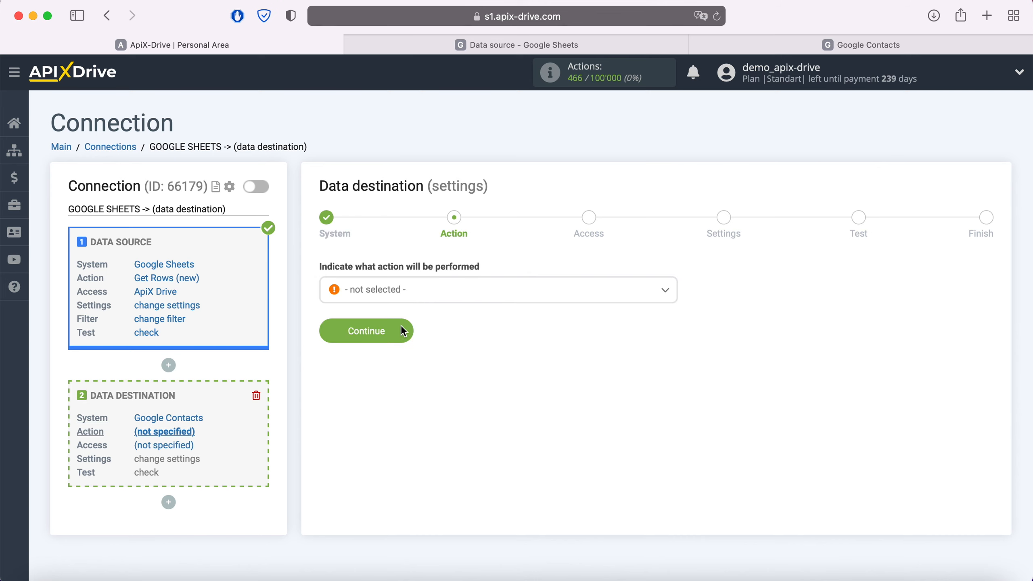
Set the data destination's action to Create Contacts
click(428, 297)
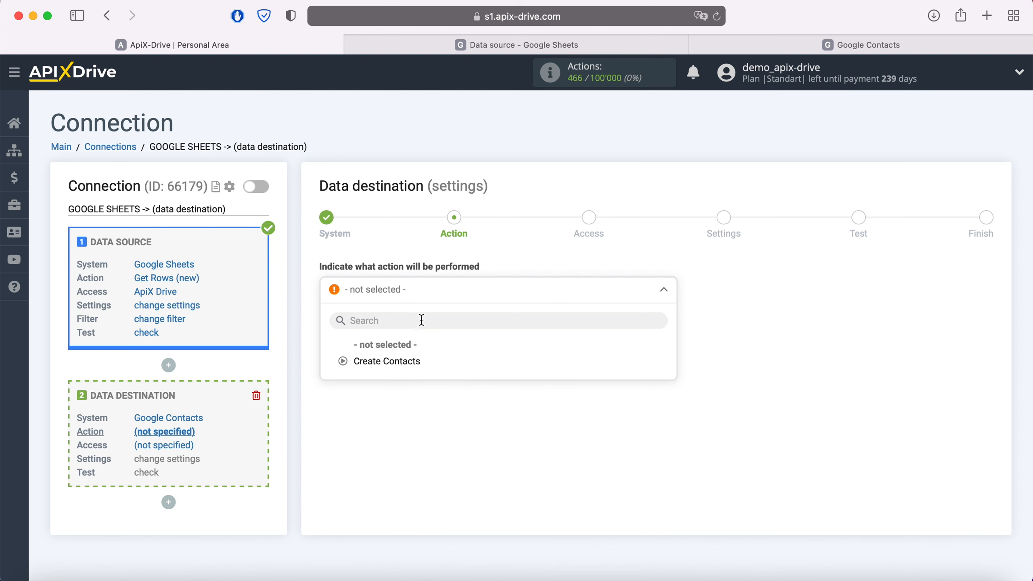
click(406, 361)
click(405, 330)
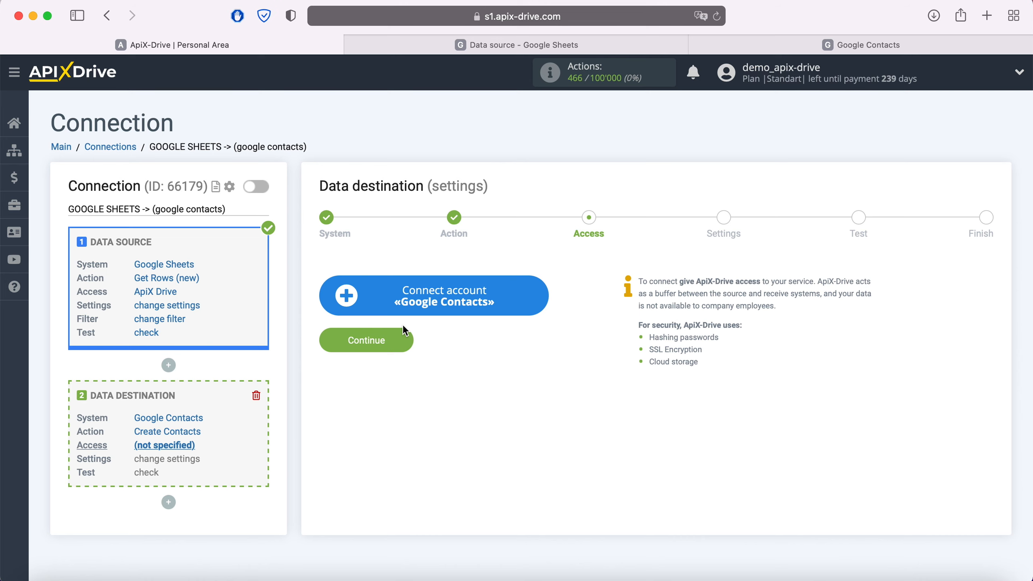
Start connecting a Google Contacts account and sign in to Google with the saved account e-mail and password
click(535, 292)
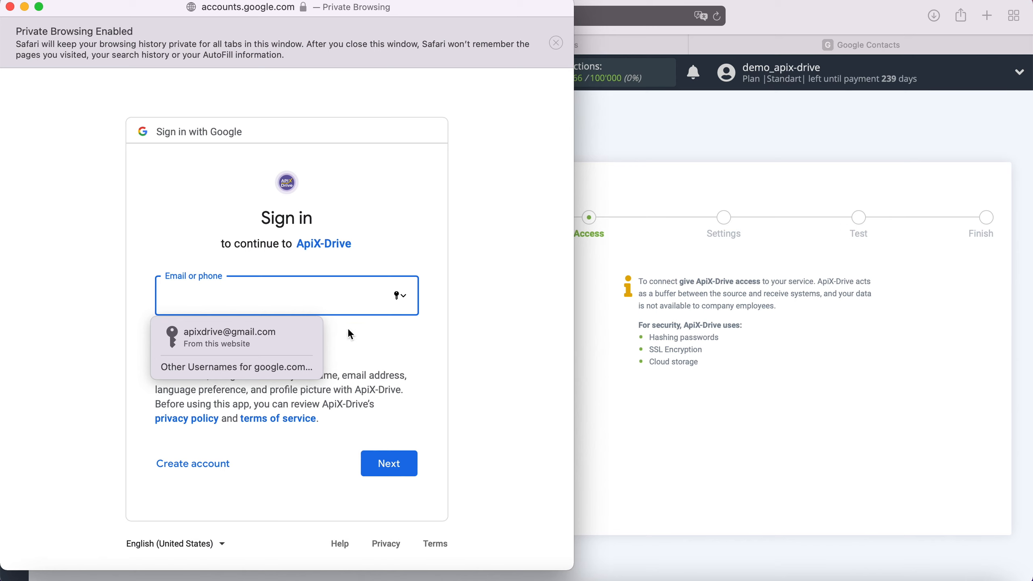
click(286, 336)
click(394, 464)
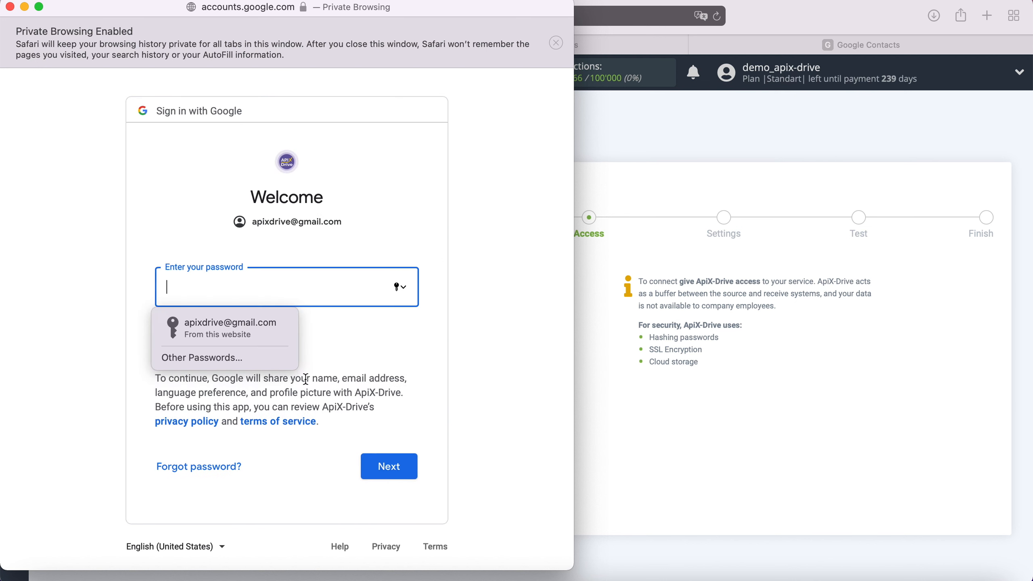
click(269, 326)
click(409, 461)
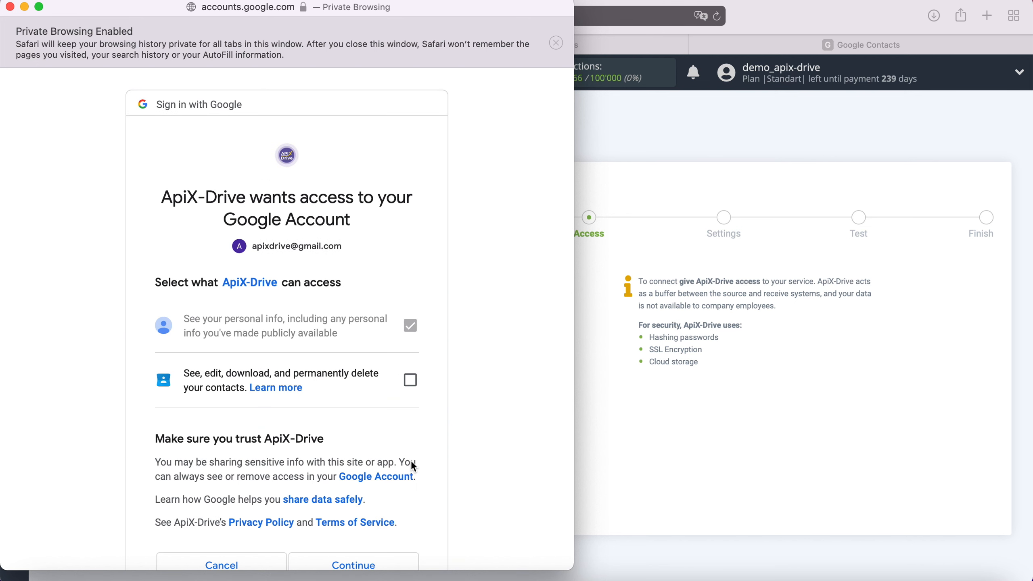
Grant permission to see and edit contacts, and continue with the connected ApiX Drive login as the destination account
click(410, 380)
scroll(476, 394, down, 2)
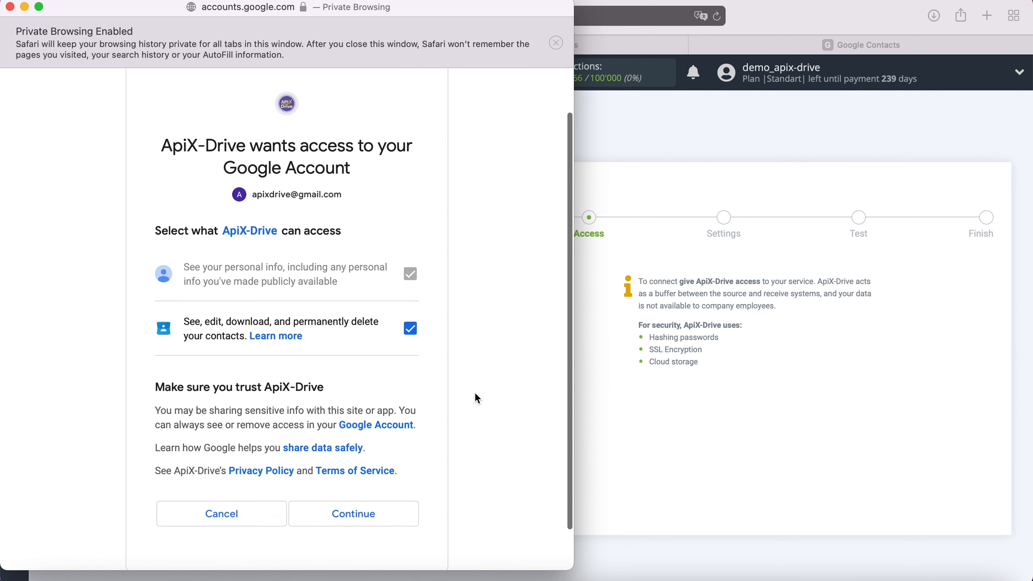
click(398, 504)
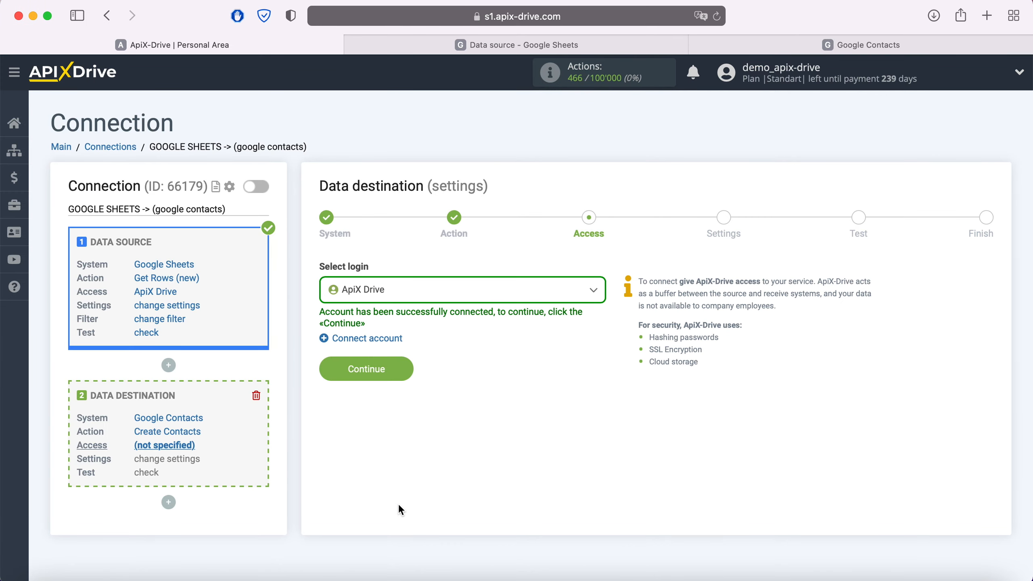
click(479, 293)
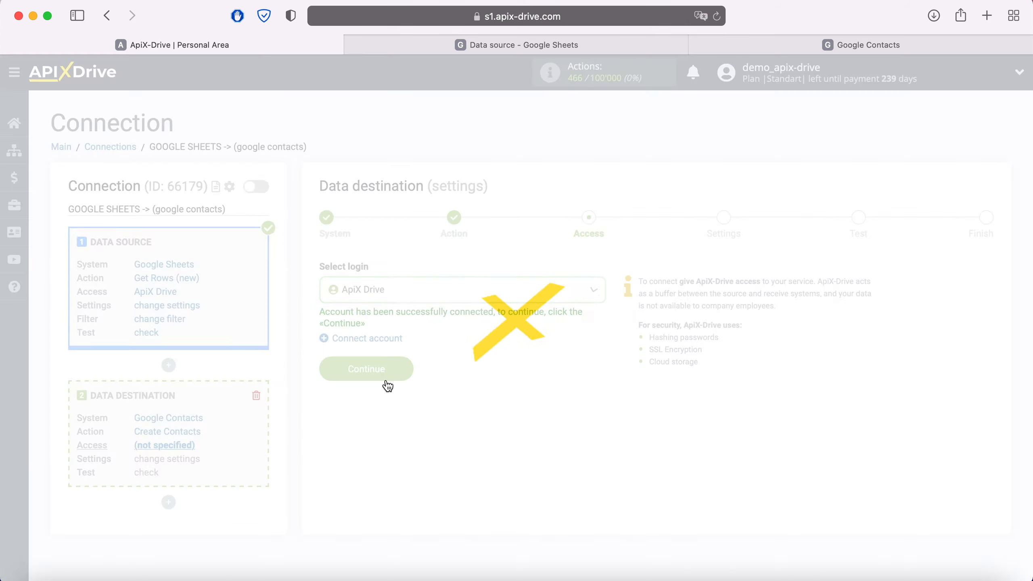
click(386, 372)
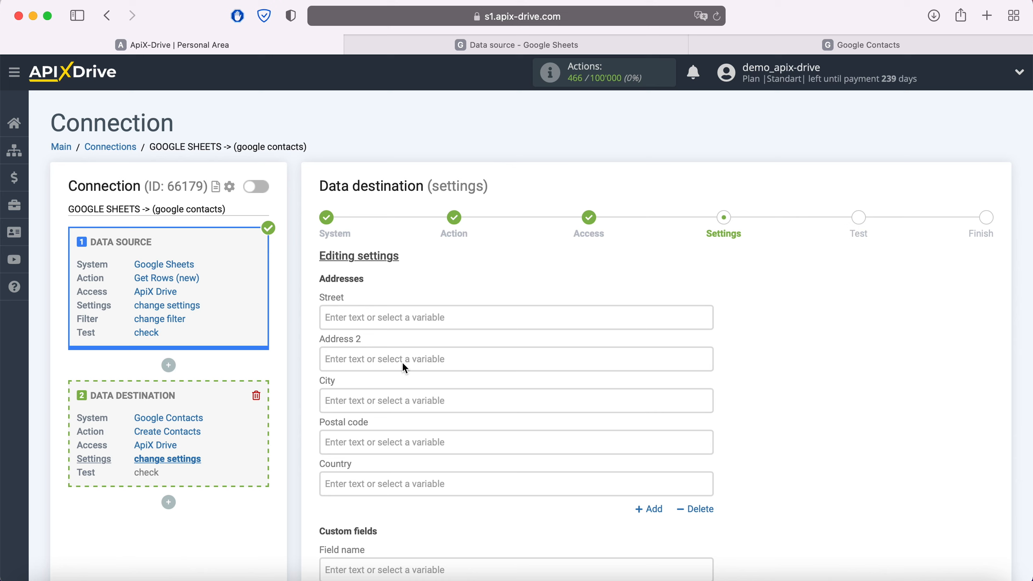
Map the contact's E-mail field to the Google Sheets Column E variable
scroll(403, 365, down, 10)
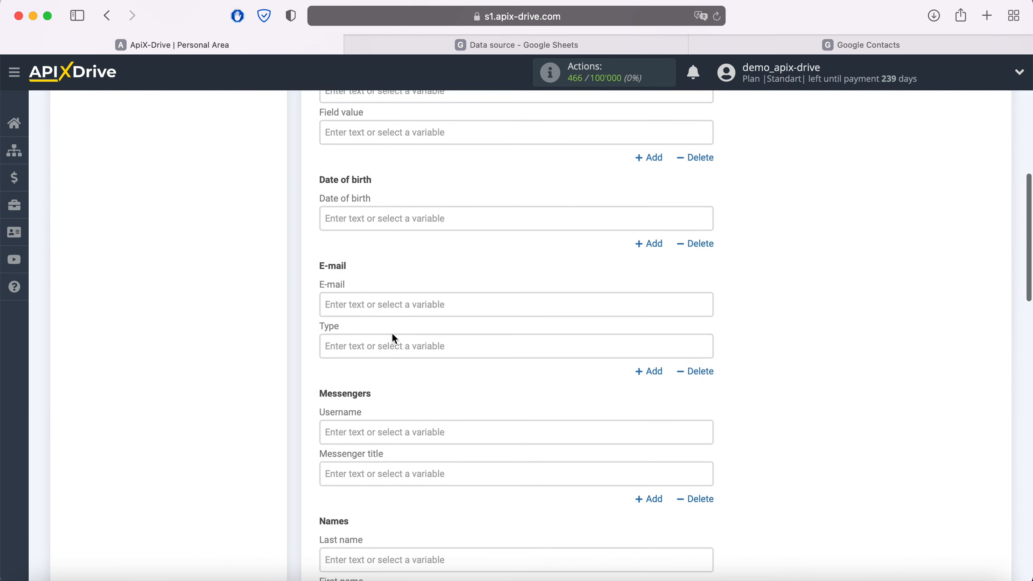
click(388, 303)
scroll(390, 308, down, 4)
scroll(569, 304, down, 5)
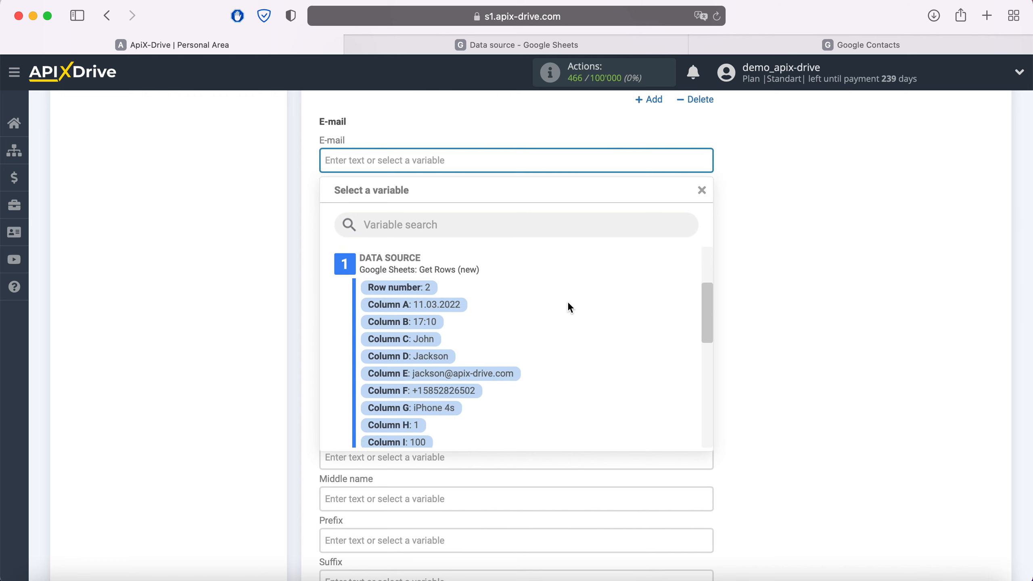
click(507, 376)
Map the contact's First name to Google Sheets Column C and the Last name to Column D
scroll(503, 375, down, 6)
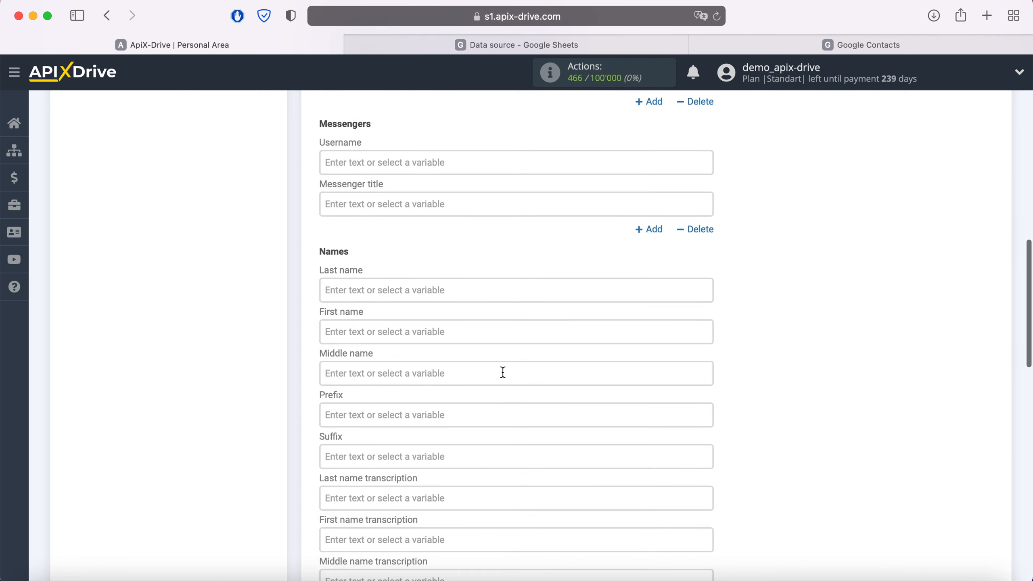
click(449, 340)
scroll(488, 330, down, 3)
scroll(534, 325, down, 4)
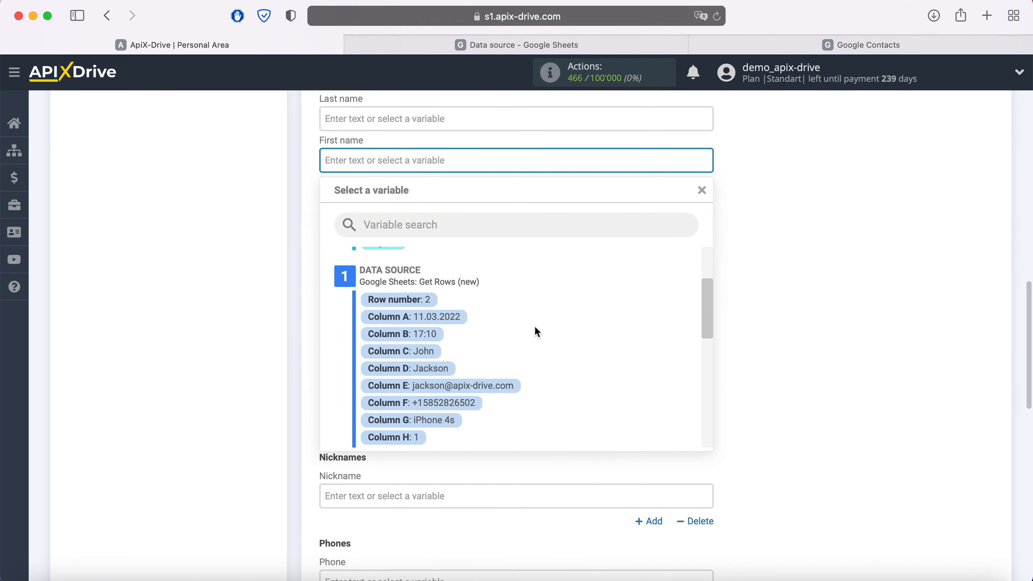
click(431, 344)
click(399, 119)
scroll(399, 118, up, 2)
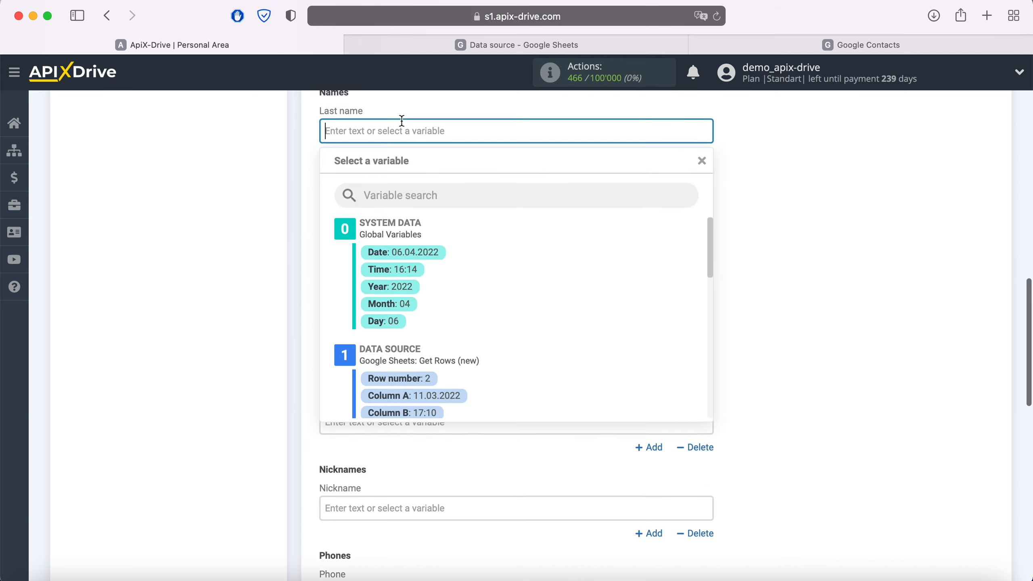
scroll(528, 309, down, 3)
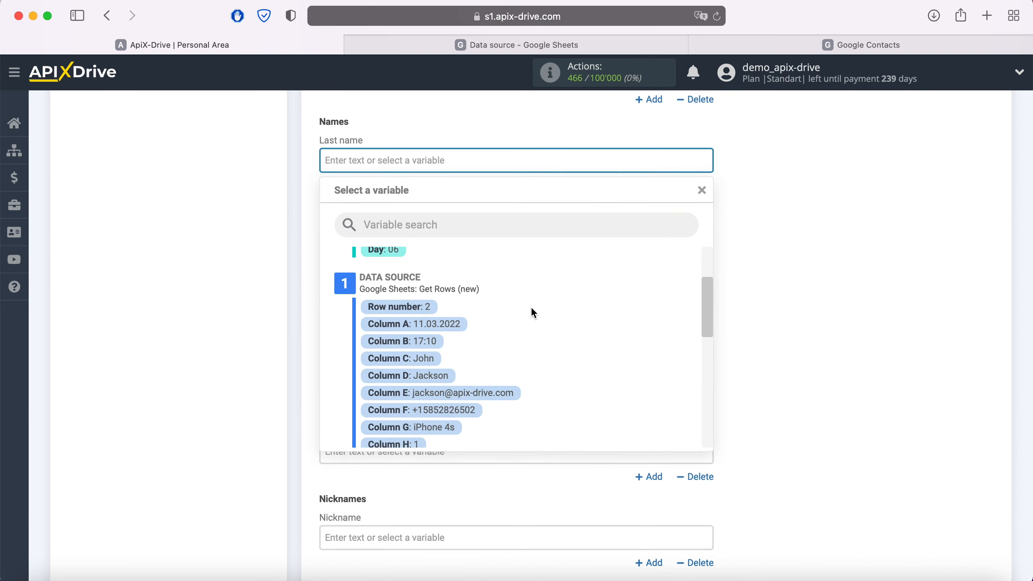
click(443, 376)
Fill the contact's Nickname with the Google Sheets Column C and Column D variables
scroll(442, 373, down, 5)
scroll(442, 373, down, 3)
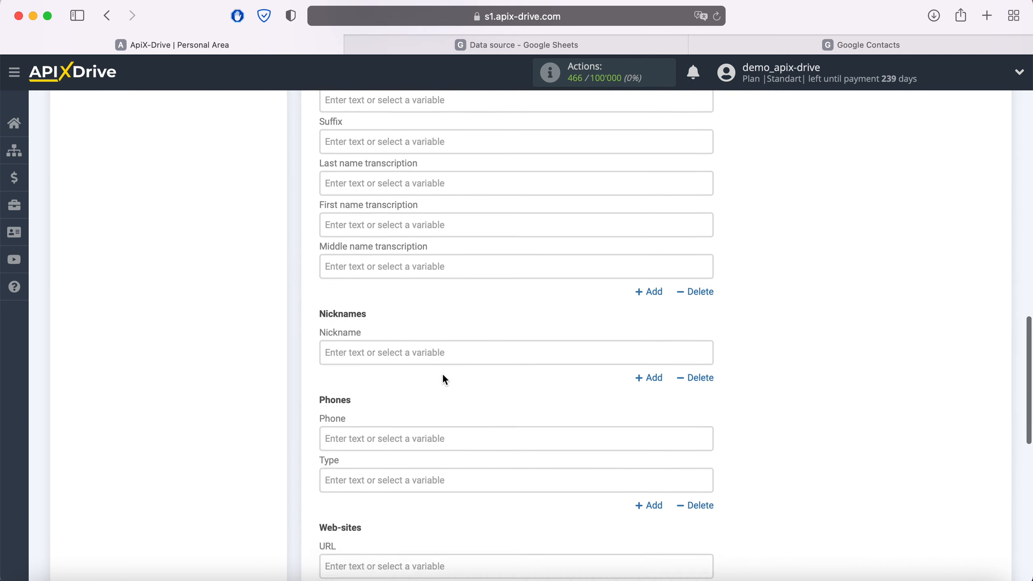
click(380, 307)
scroll(534, 355, down, 8)
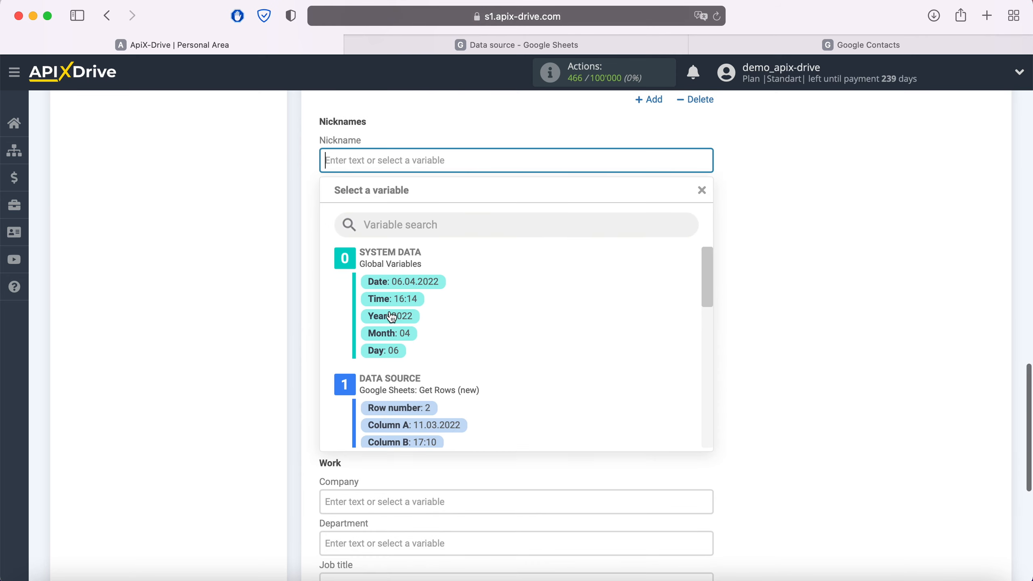
click(444, 378)
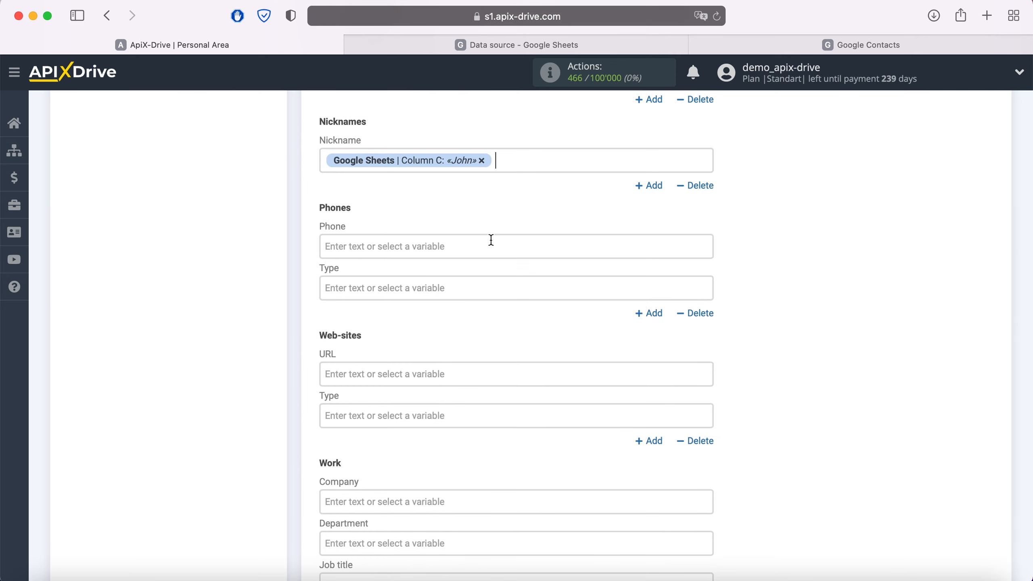
click(533, 163)
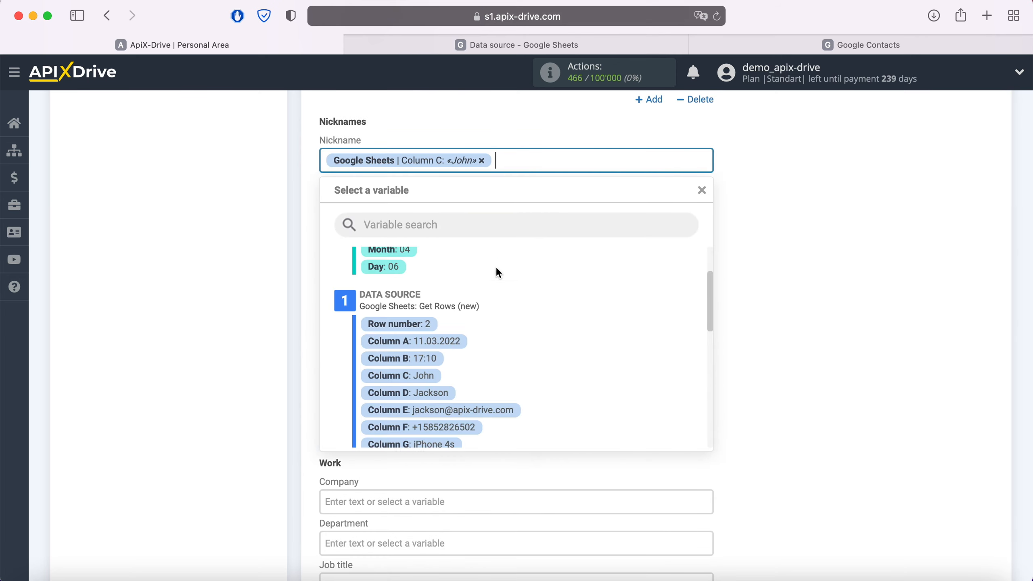
click(438, 392)
Map the contact's Phone field to the Google Sheets Column F variable
click(415, 248)
scroll(527, 338, down, 5)
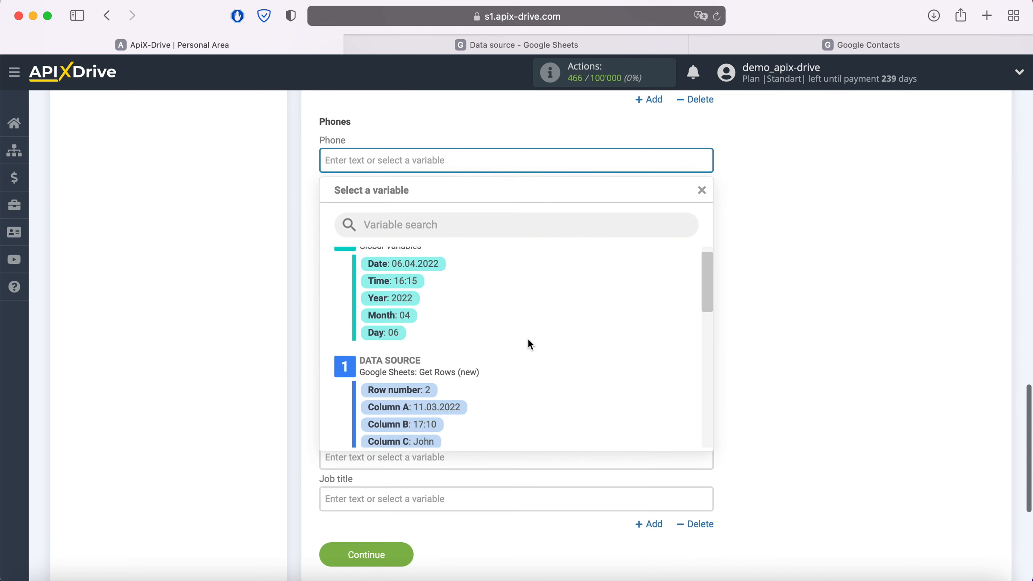
click(471, 392)
Enter "New row" as fixed text for the contact's Job title under Work
scroll(471, 396, down, 3)
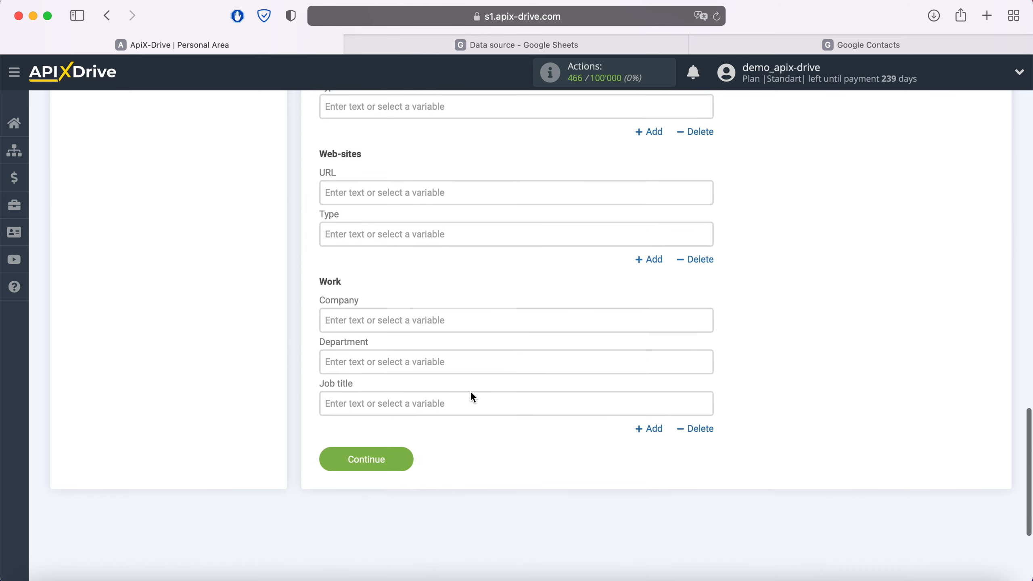
click(471, 400)
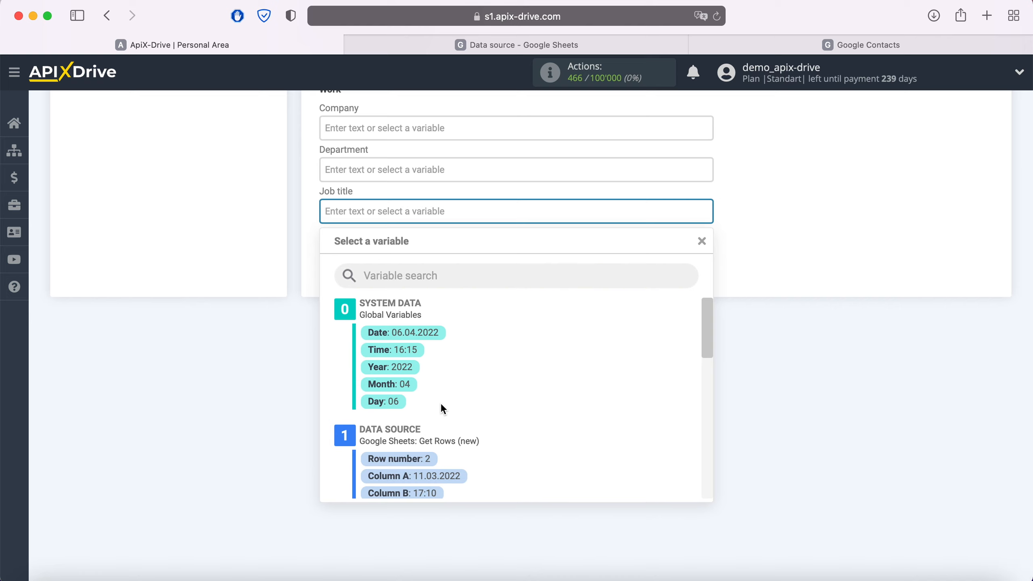
text(New row)
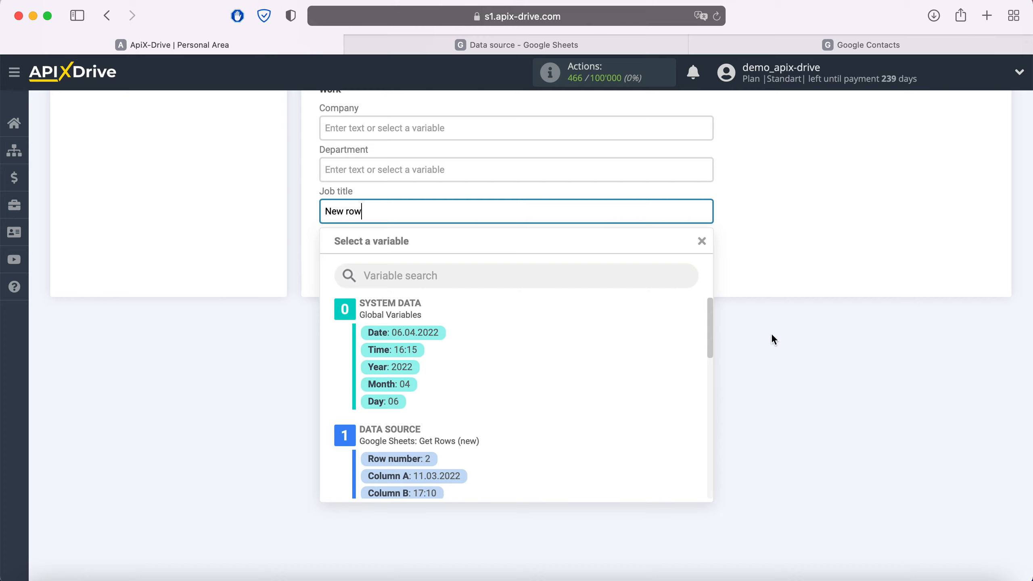
click(798, 289)
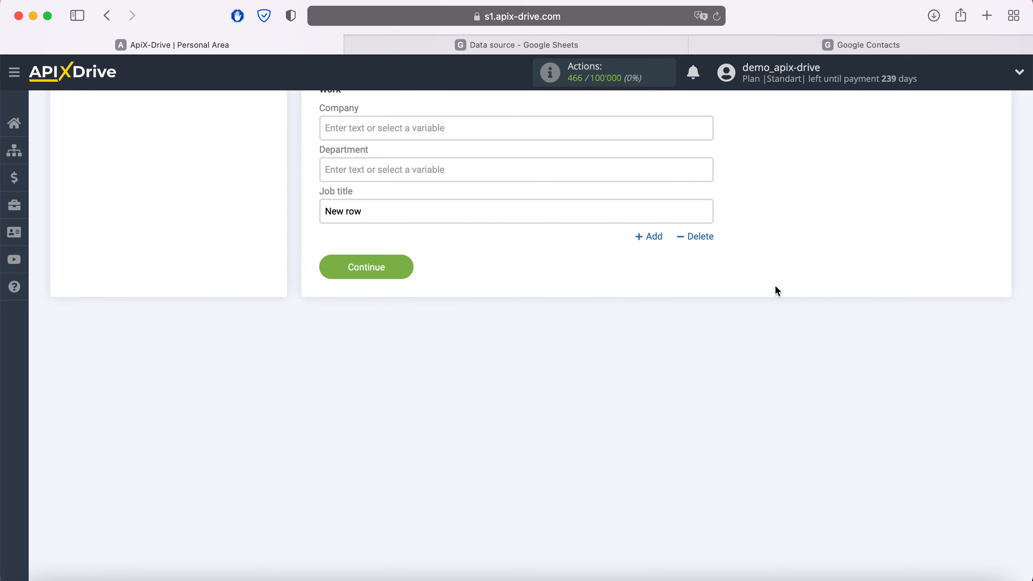
Submit the destination's field settings and send the test data to Google Contacts
click(400, 263)
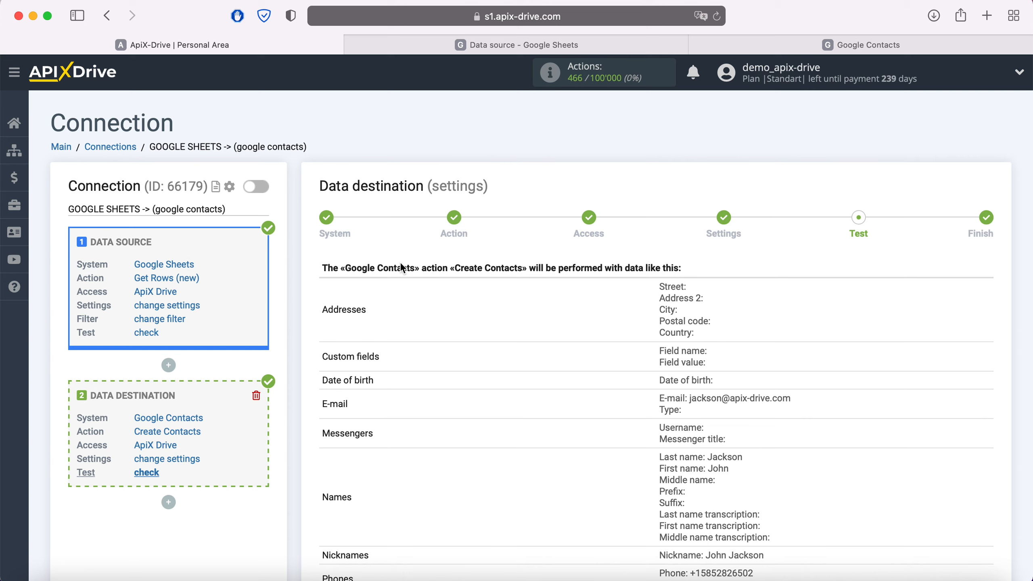
scroll(453, 307, down, 5)
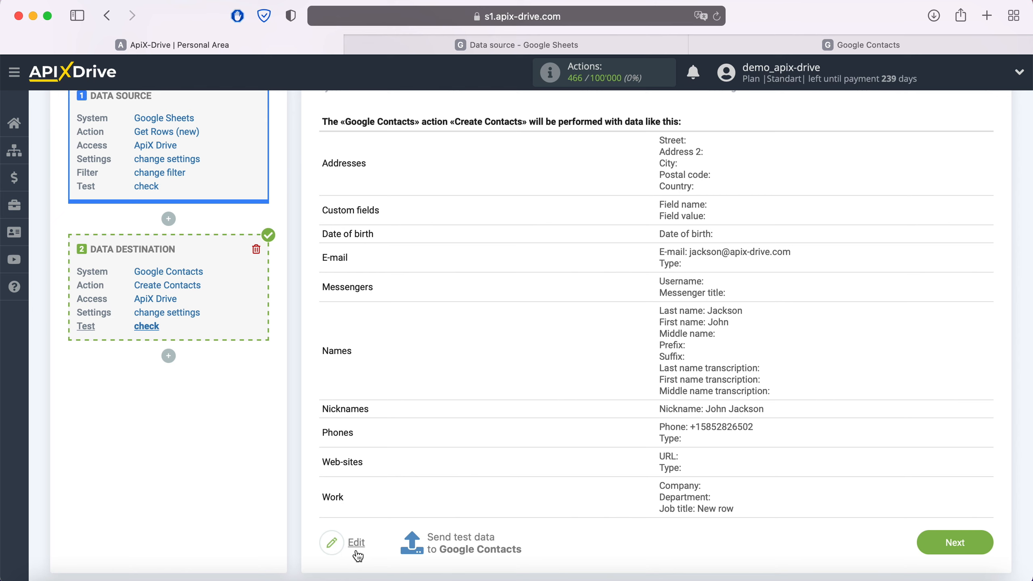
click(464, 537)
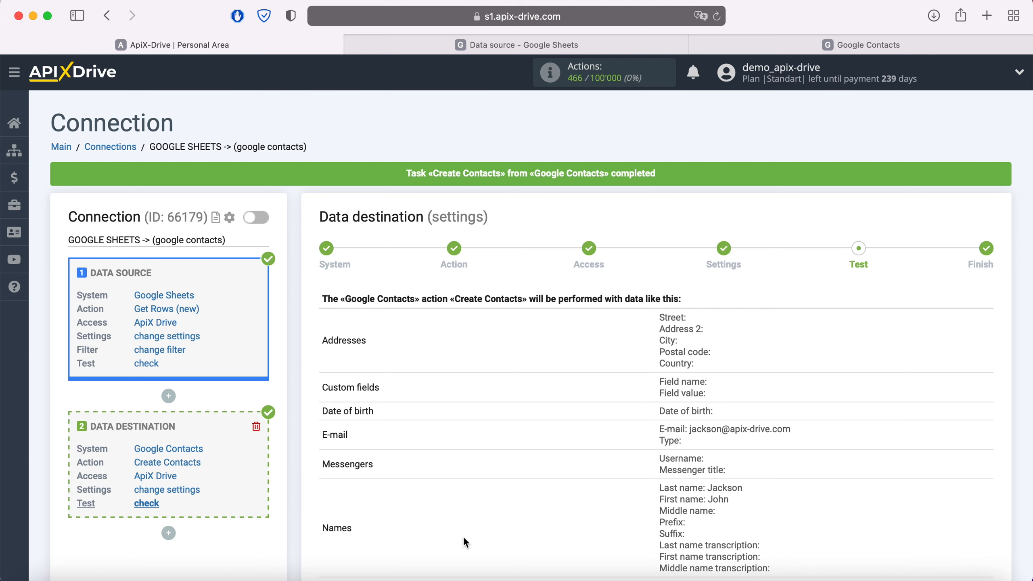
Switch to Google Contacts, reload the contact list and open the newly created contact to check its details
click(828, 48)
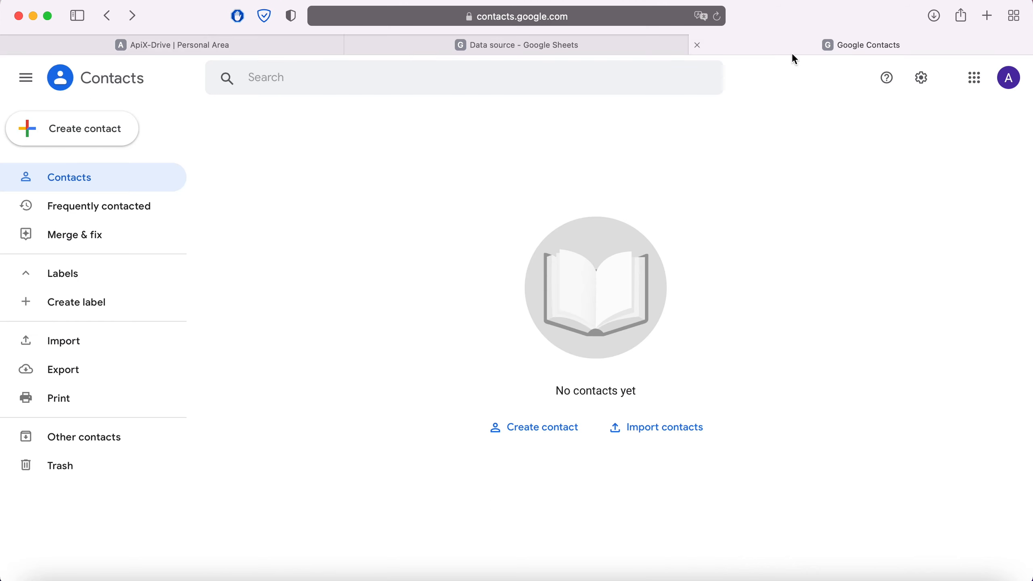
click(718, 16)
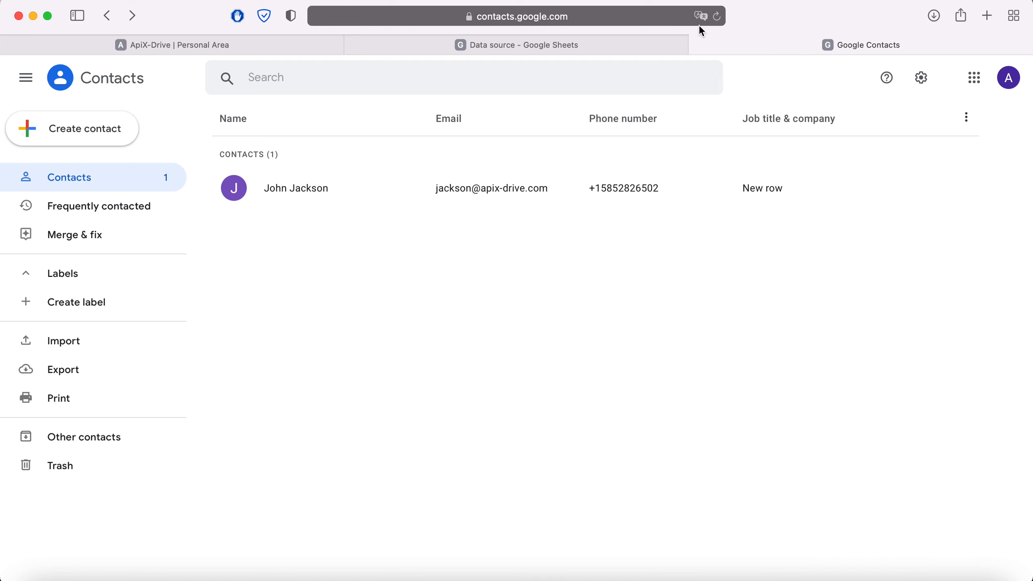
click(295, 190)
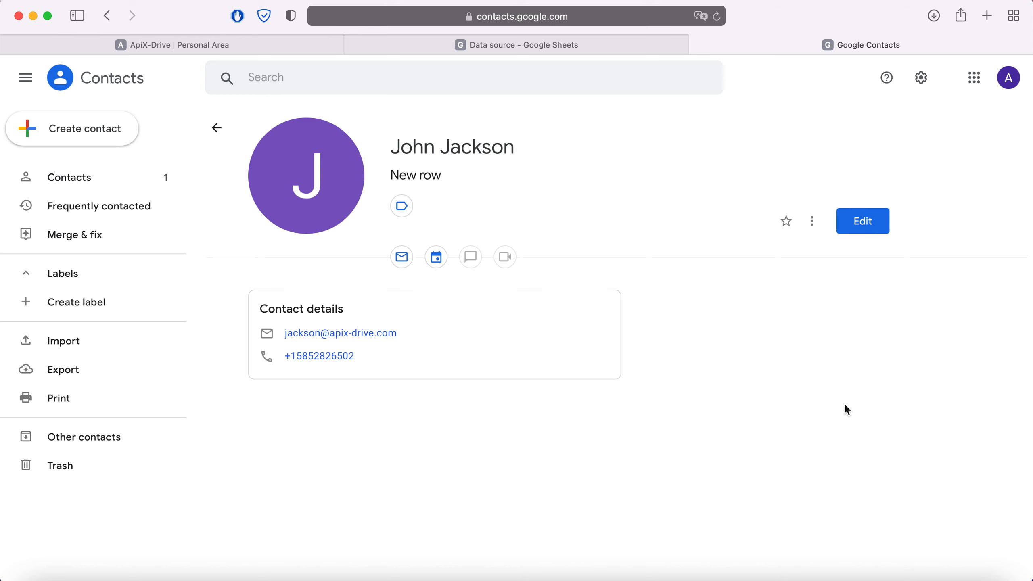
Return to ApiX-Drive, finish the data destination setup and enable automatic updates for the connection
click(223, 51)
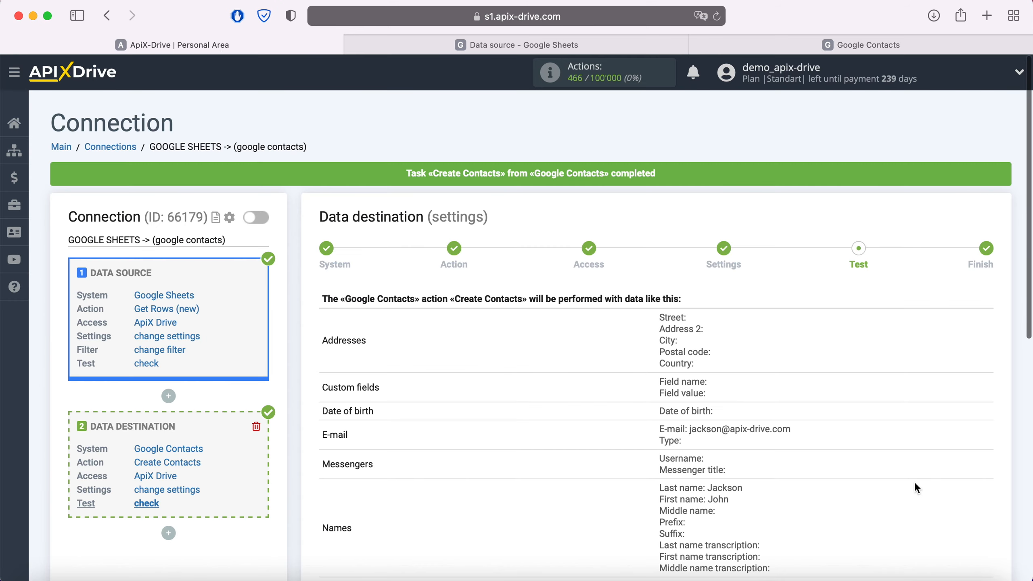
scroll(915, 486, down, 3)
scroll(915, 484, down, 3)
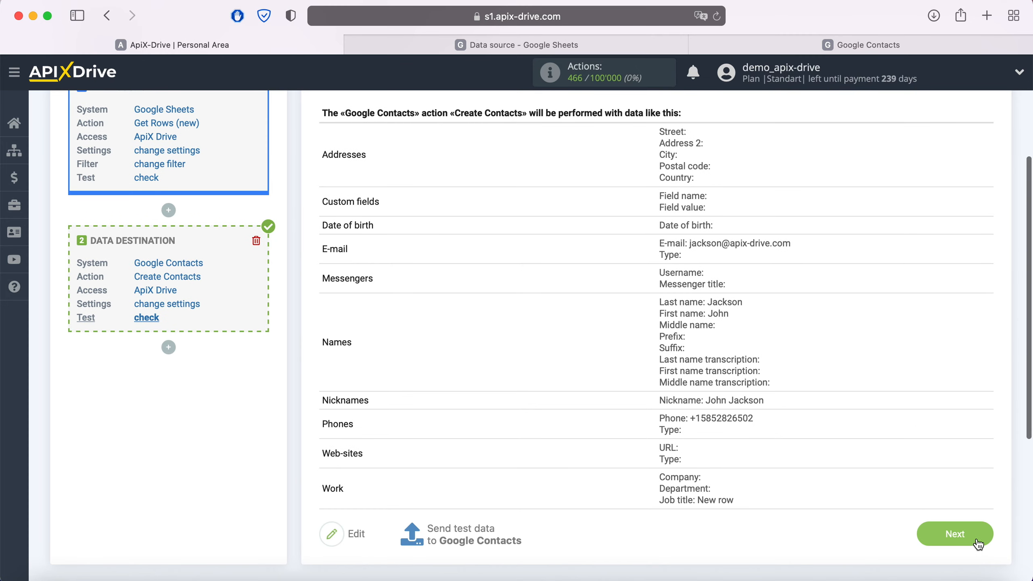
click(981, 534)
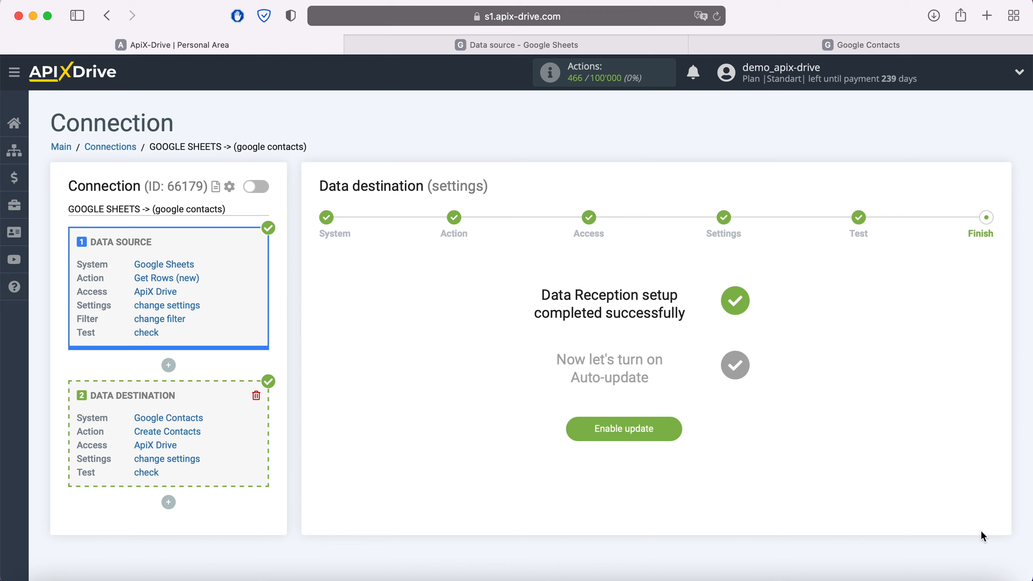
click(674, 432)
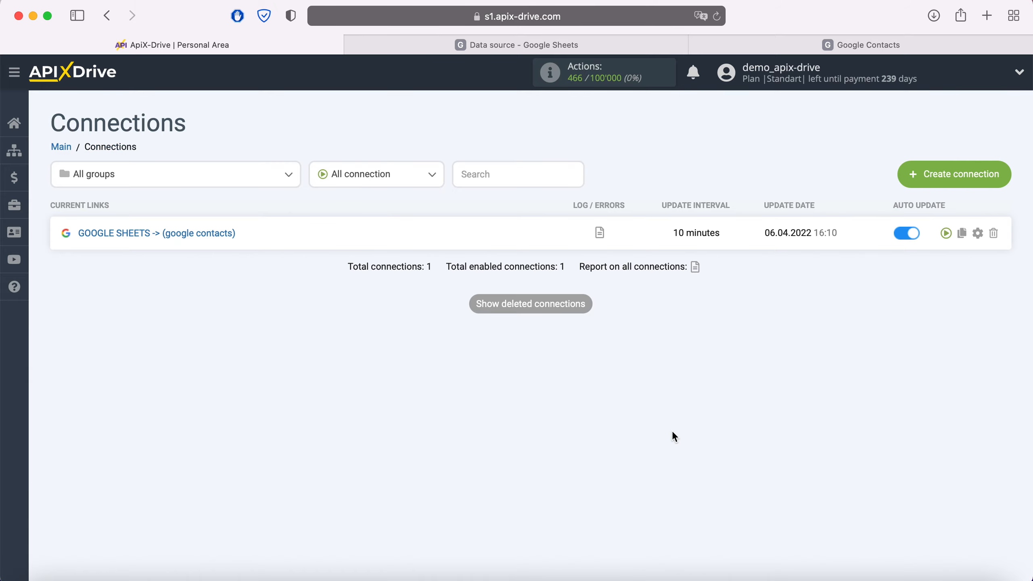
Set the Google Sheets to Google Contacts connection's update interval to 5 minutes and save it
click(977, 233)
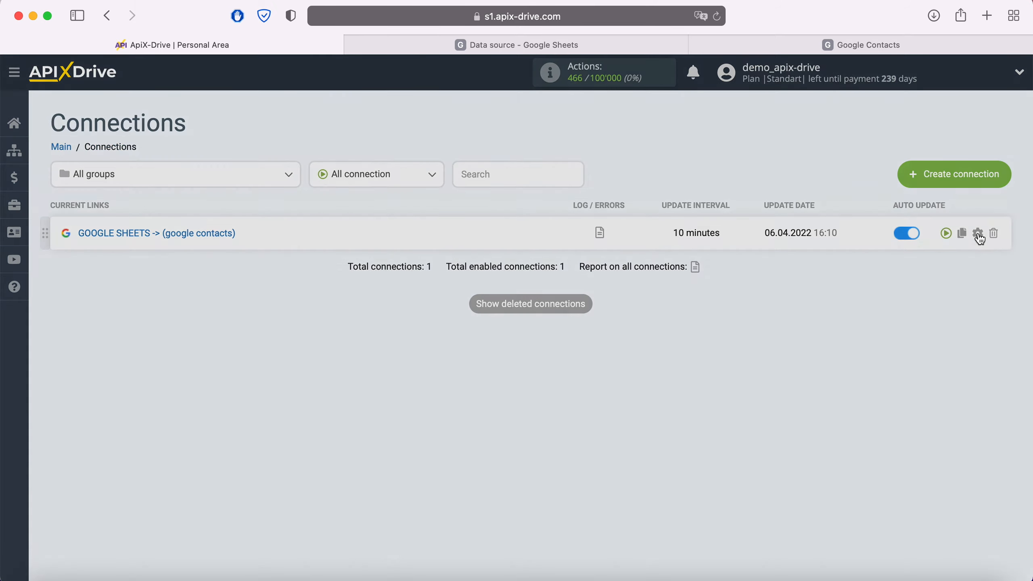
click(656, 332)
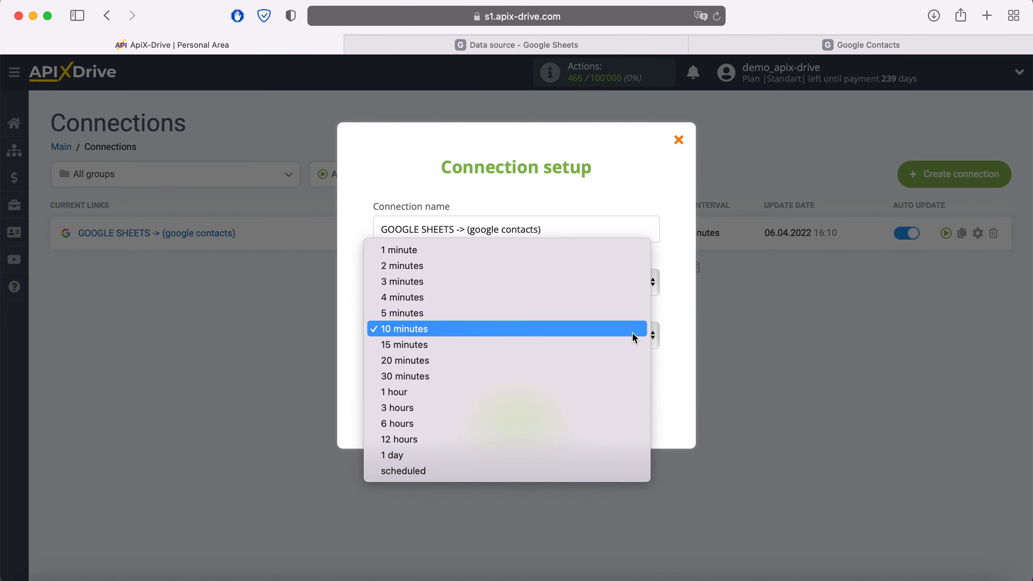
click(606, 314)
click(555, 416)
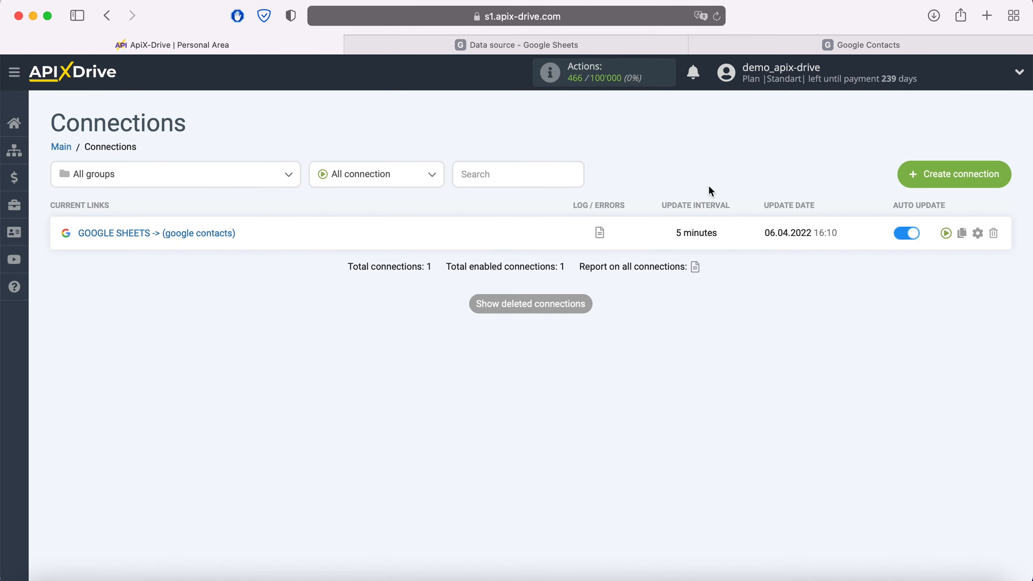